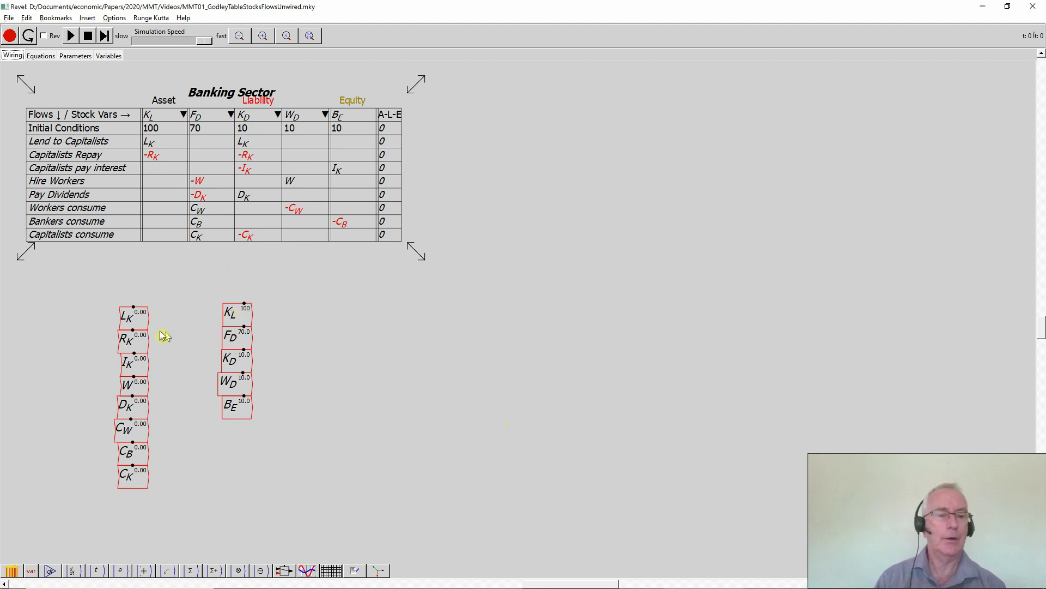
Step: Move the K_L stock and the I_K flow out of their lists into clear canvas space, with I_K beside K_L
{"action": "left_click_drag", "start_coordinate": [233, 316], "coordinate": [320, 331]}
{"action": "left_click_drag", "start_coordinate": [130, 366], "coordinate": [338, 324]}
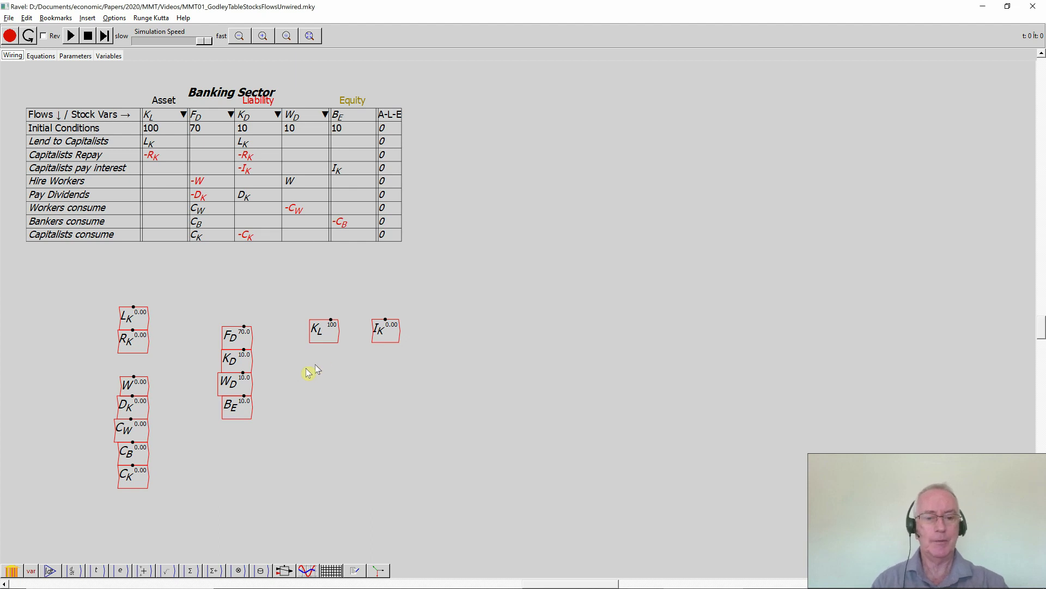
Step: Add a variable r_L^K as a parameter with initial value 0.06, slider maximum 0.2 and slider minimum 0.01
{"action": "type", "text": "I"}
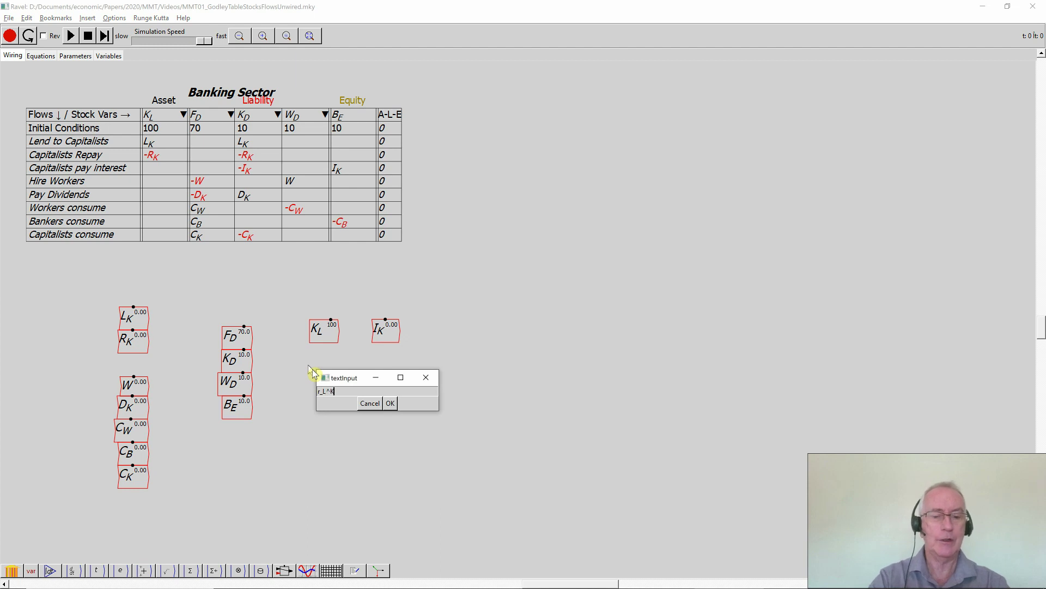
{"action": "left_click", "coordinate": [392, 408]}
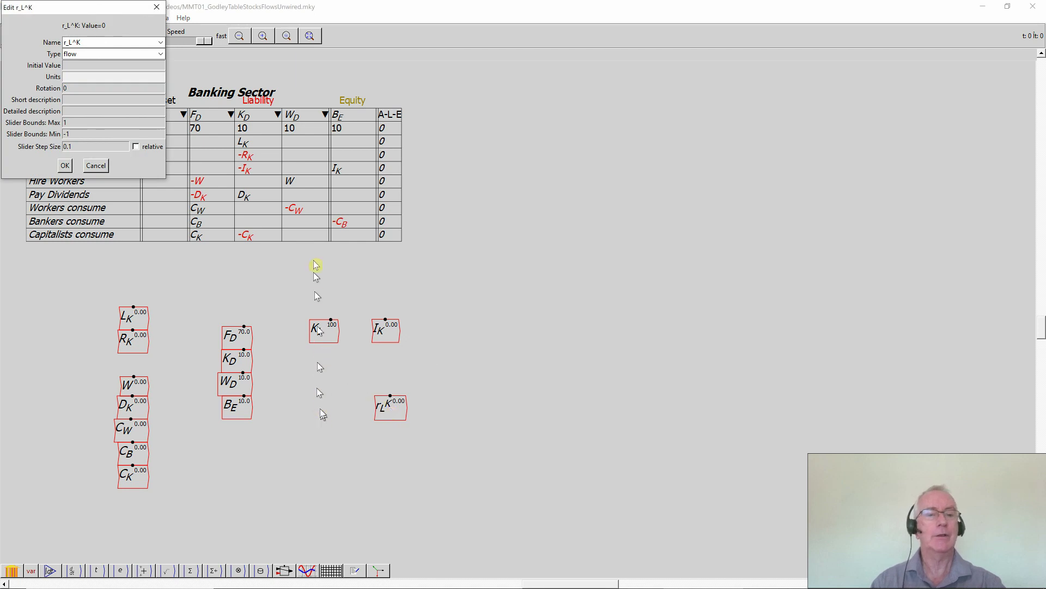
{"action": "left_click", "coordinate": [161, 54]}
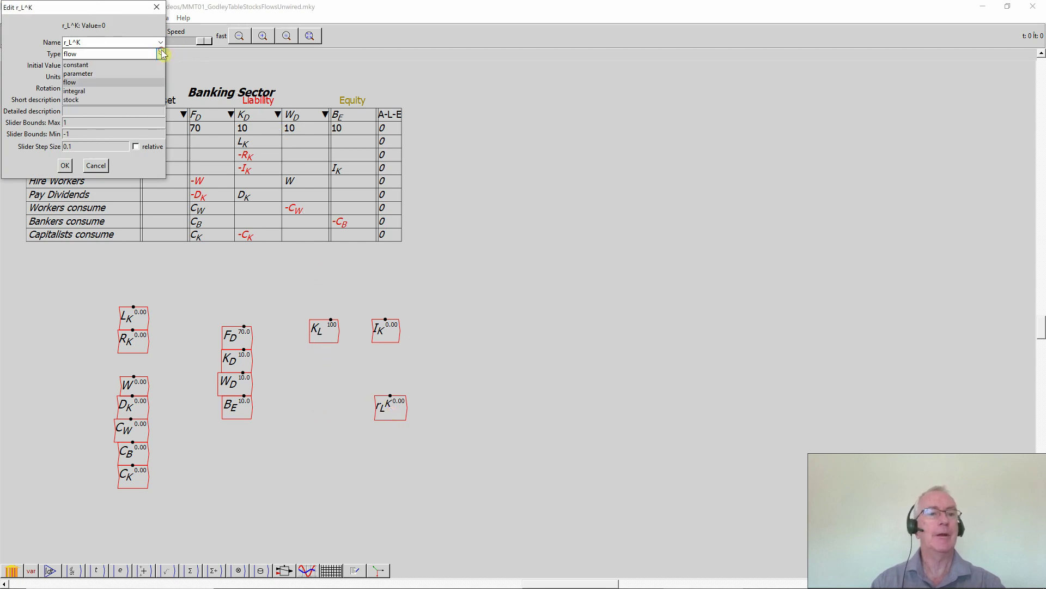
{"action": "left_click", "coordinate": [118, 78]}
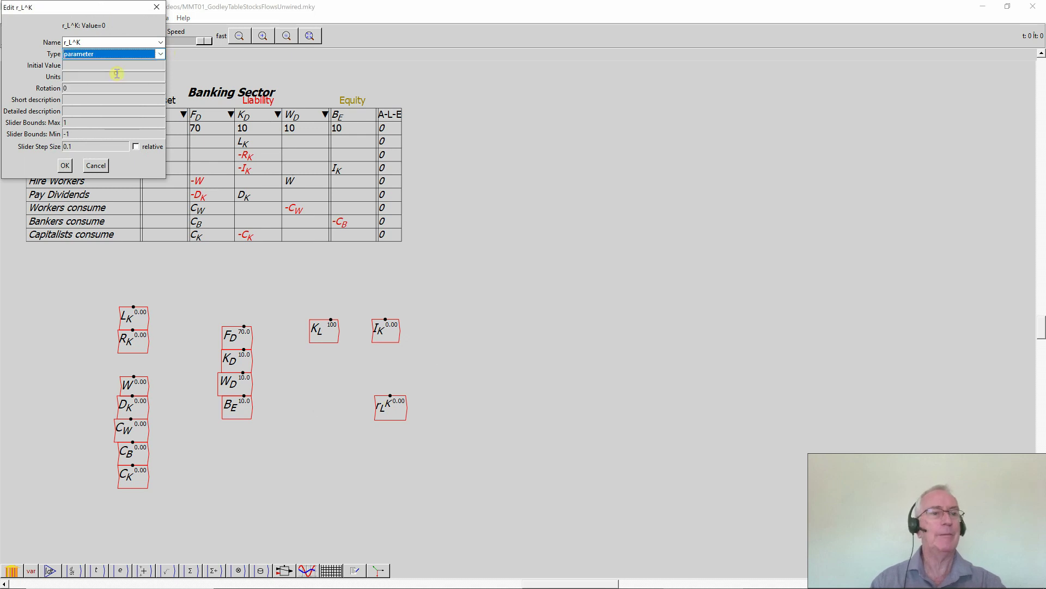
{"action": "left_click", "coordinate": [107, 65]}
{"action": "type", "text": "0."}
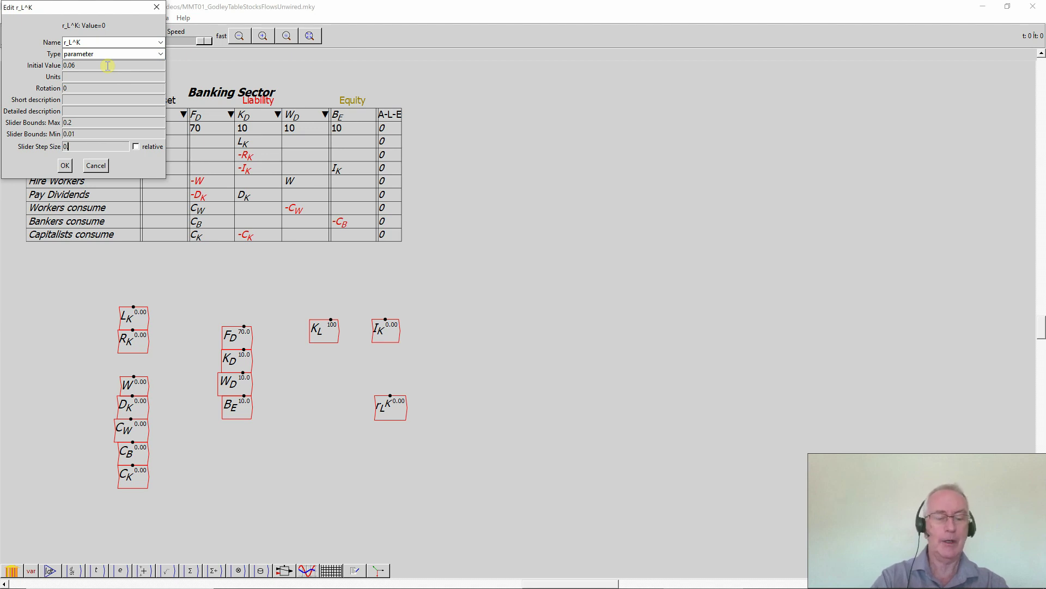
{"action": "left_click", "coordinate": [65, 165]}
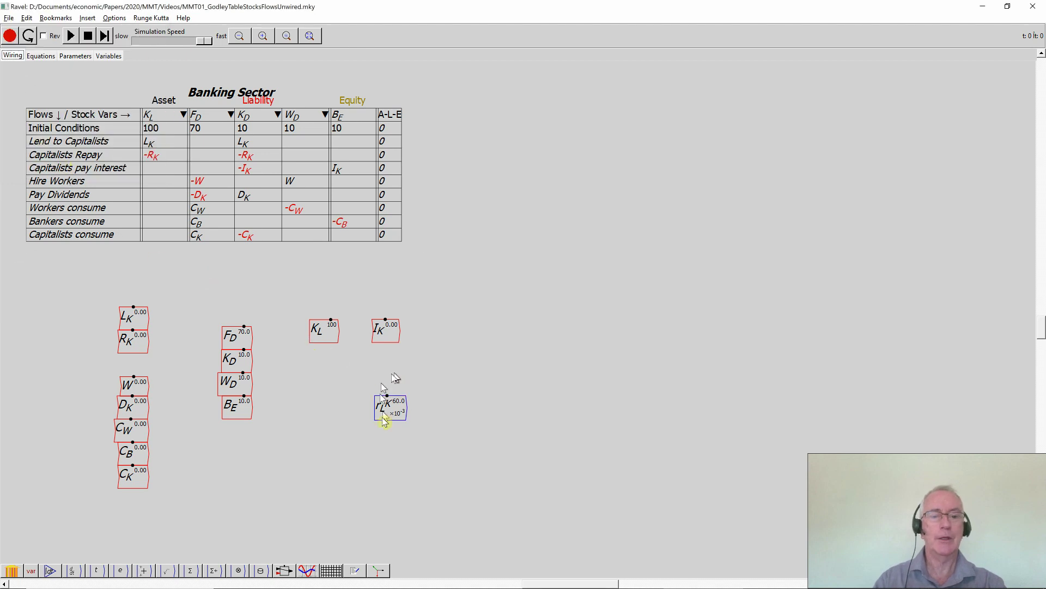
Step: Place r_L^K below K_L, add a multiply operator, and wire K_L times r_L^K into I_K
{"action": "left_click_drag", "start_coordinate": [390, 409], "coordinate": [323, 361]}
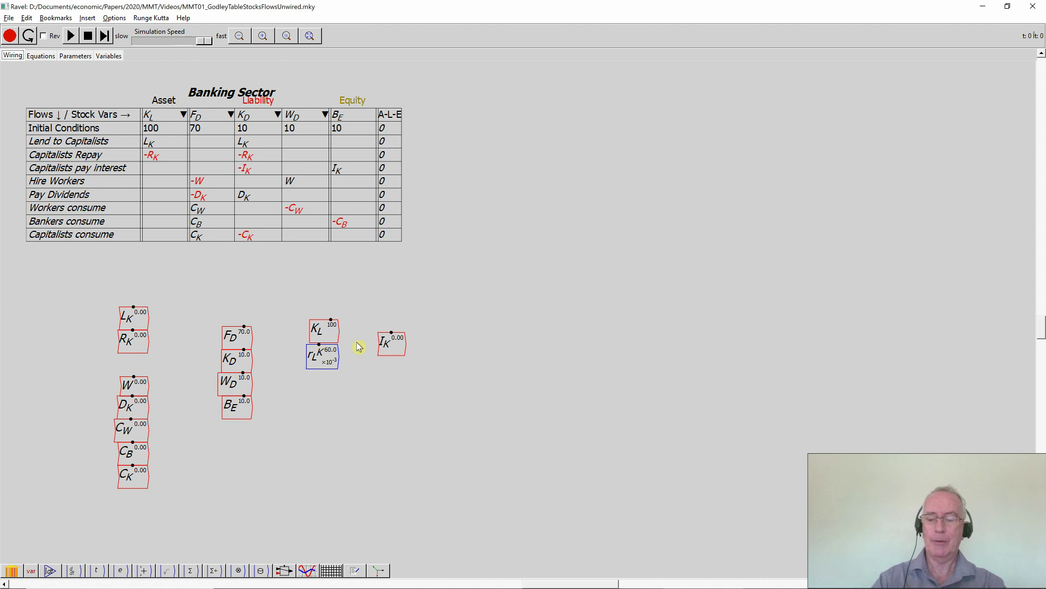
{"action": "key", "text": "asterisk"}
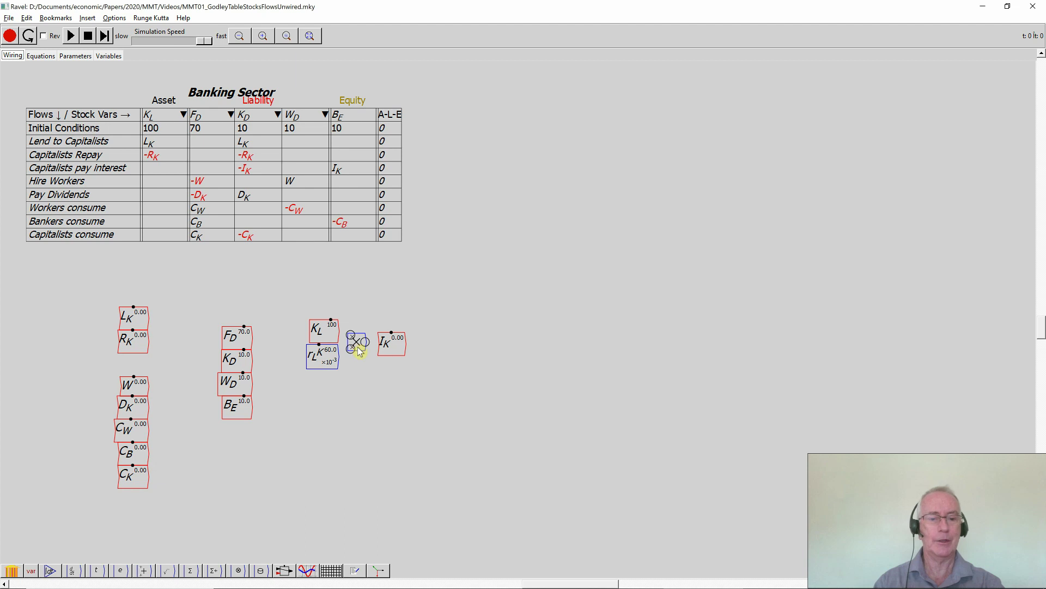
{"action": "left_click_drag", "start_coordinate": [339, 333], "coordinate": [356, 340]}
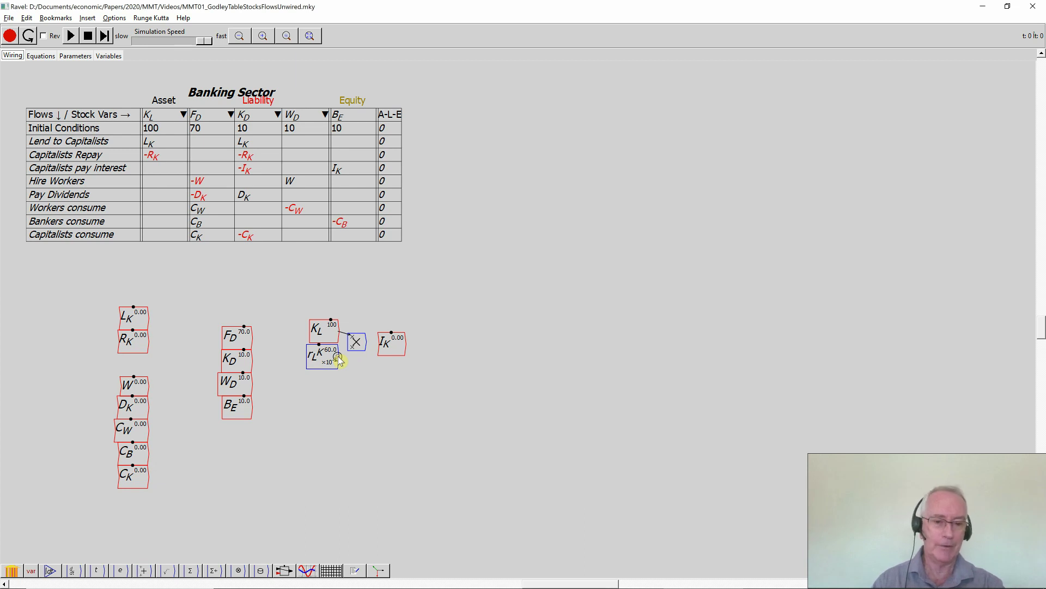
{"action": "left_click_drag", "start_coordinate": [347, 357], "coordinate": [353, 361]}
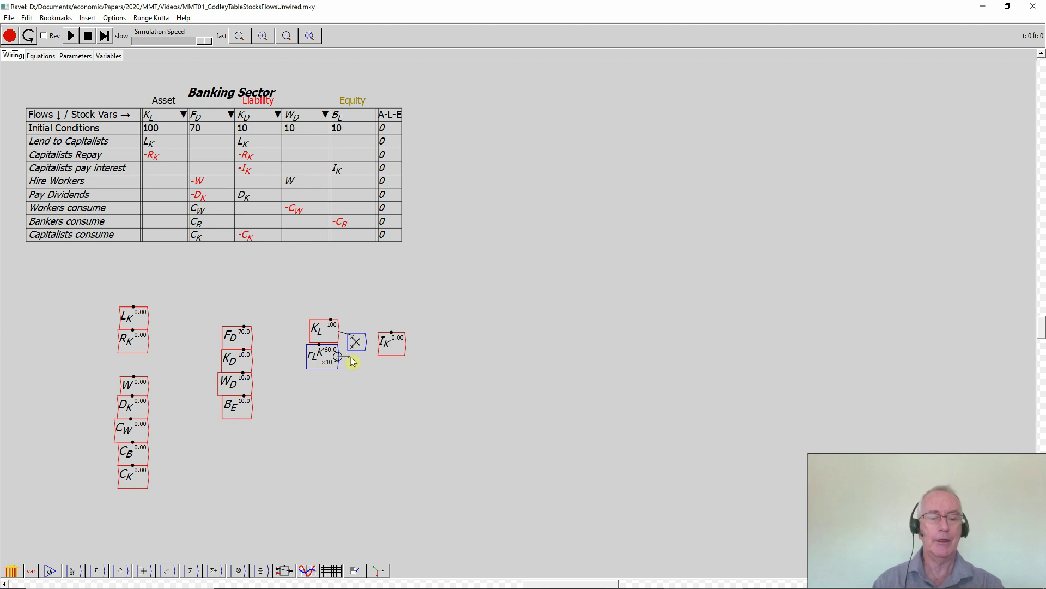
{"action": "left_click_drag", "start_coordinate": [353, 361], "coordinate": [352, 364]}
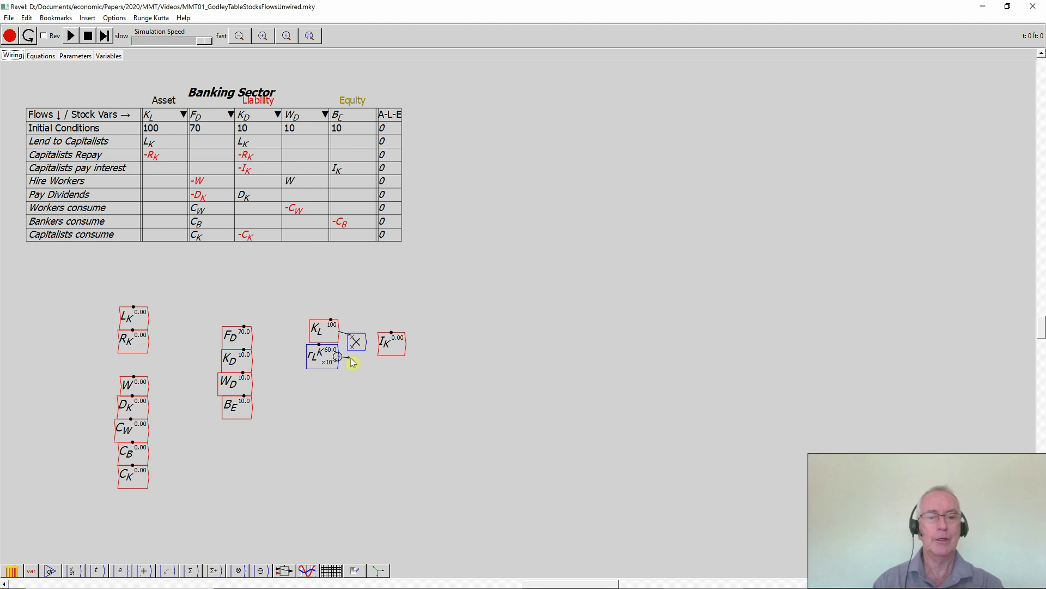
{"action": "left_click_drag", "start_coordinate": [352, 361], "coordinate": [382, 354]}
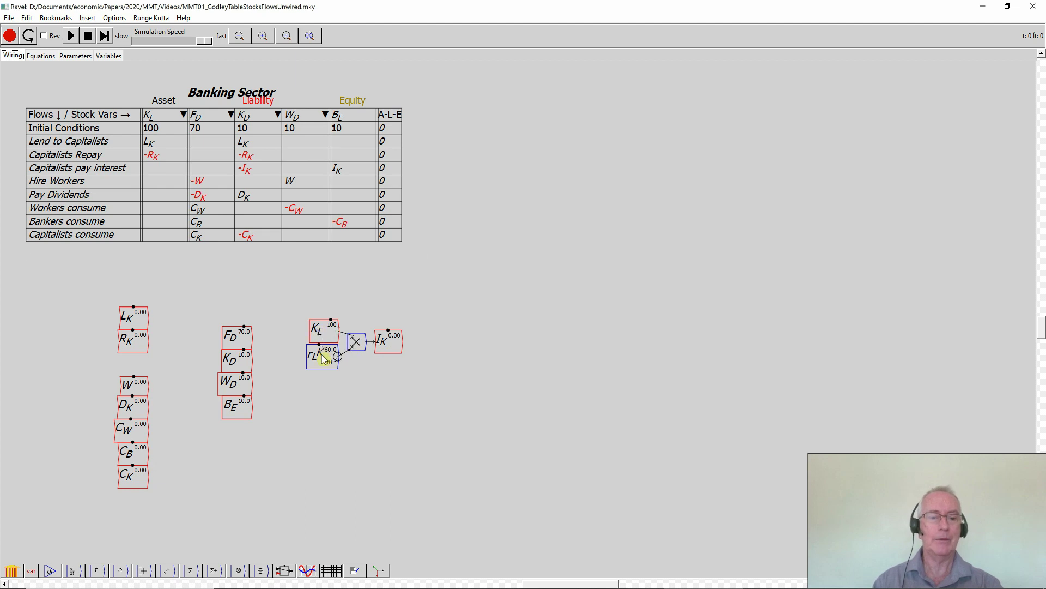
Step: Examine the generated equations for I_K and the rate of change of K_L, comparing them with the Banking Sector table
{"action": "left_click", "coordinate": [38, 55]}
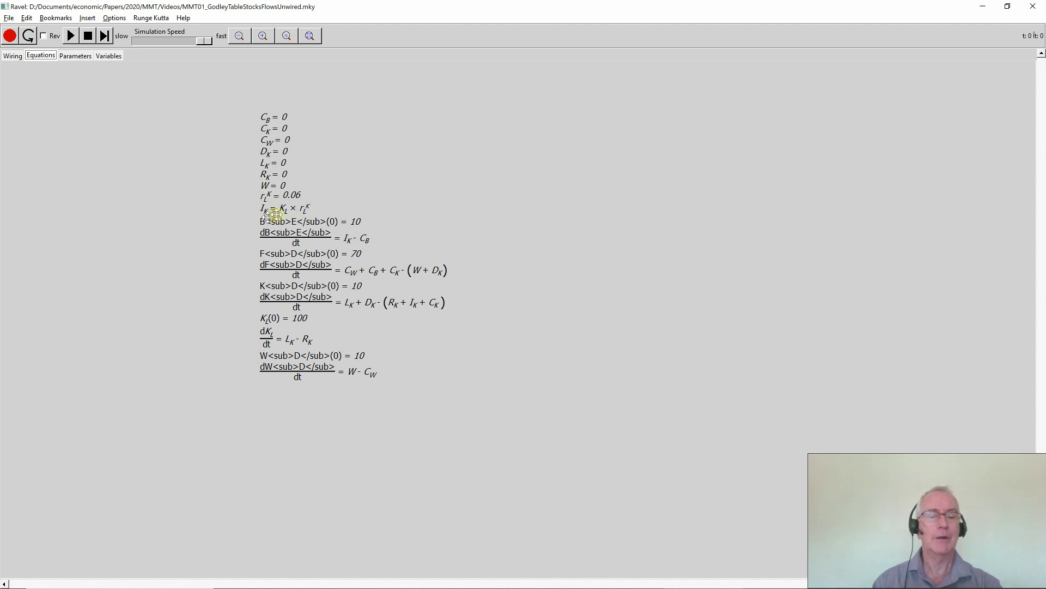
{"action": "left_click", "coordinate": [12, 56]}
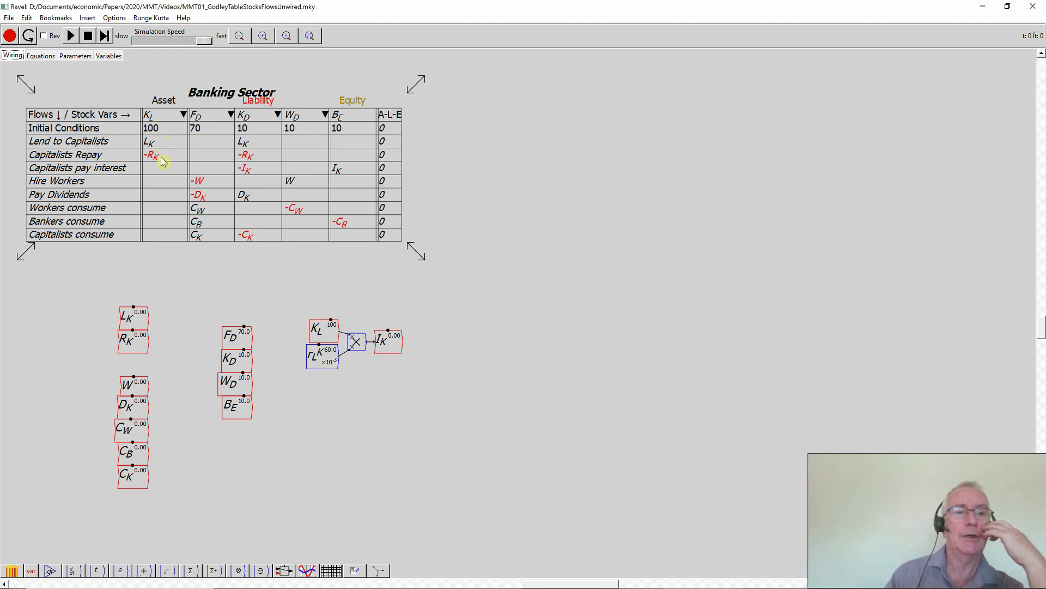
{"action": "left_click", "coordinate": [35, 57]}
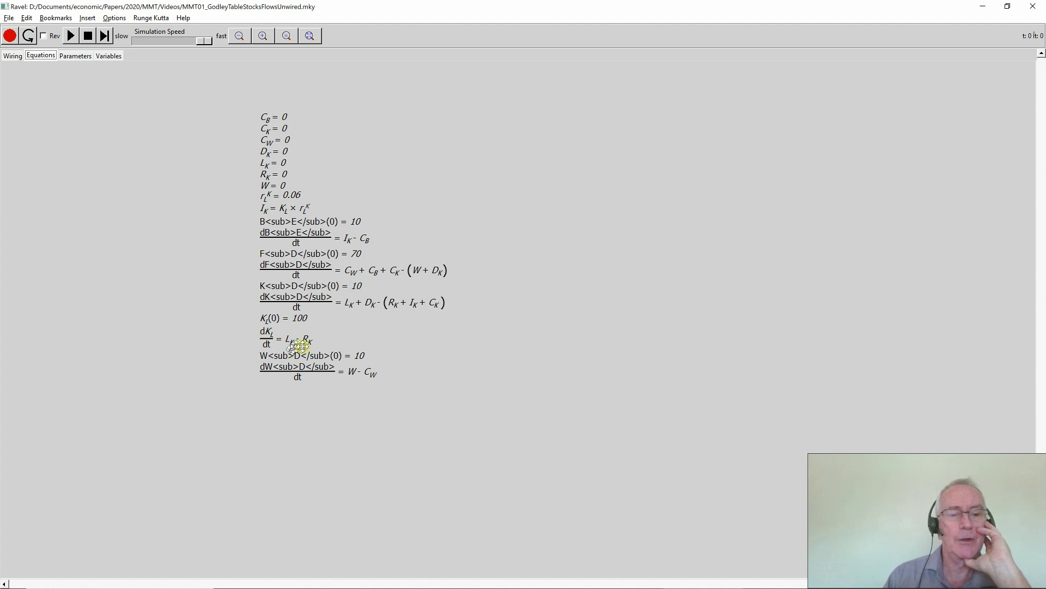
{"action": "left_click", "coordinate": [12, 56]}
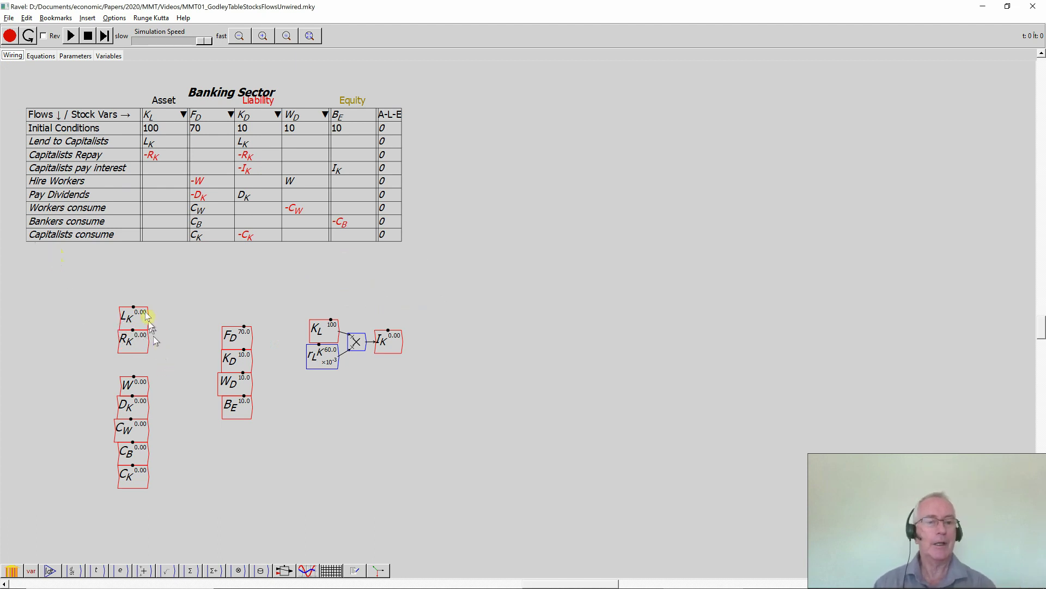
Step: Move L_K and R_K above the interest calculation, shift that wired group down, and separate the two flows
{"action": "left_click_drag", "start_coordinate": [112, 325], "coordinate": [191, 326]}
{"action": "left_click_drag", "start_coordinate": [250, 301], "coordinate": [393, 307]}
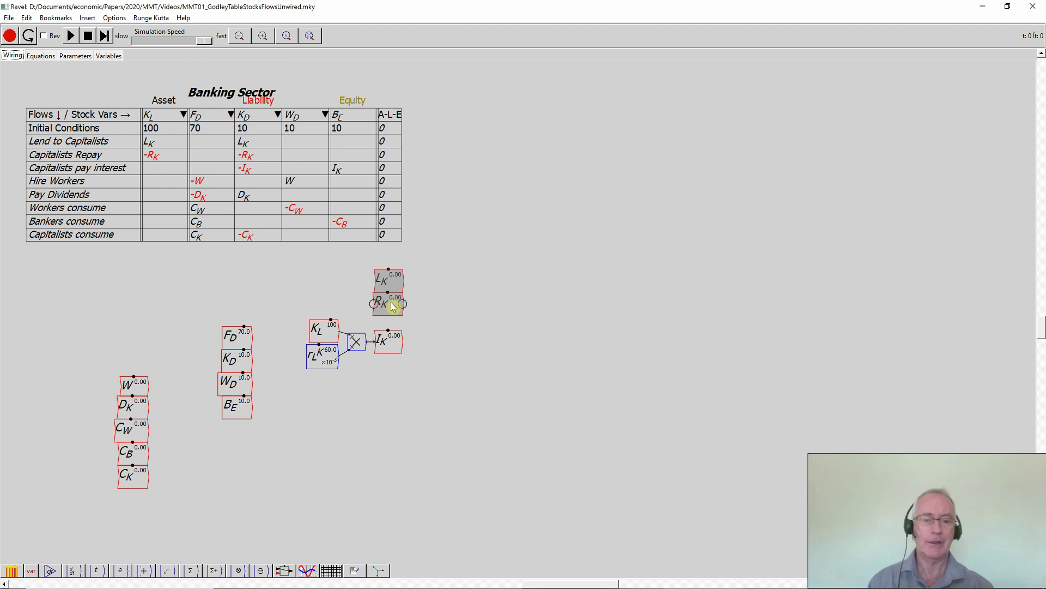
{"action": "left_click_drag", "start_coordinate": [301, 324], "coordinate": [395, 384]}
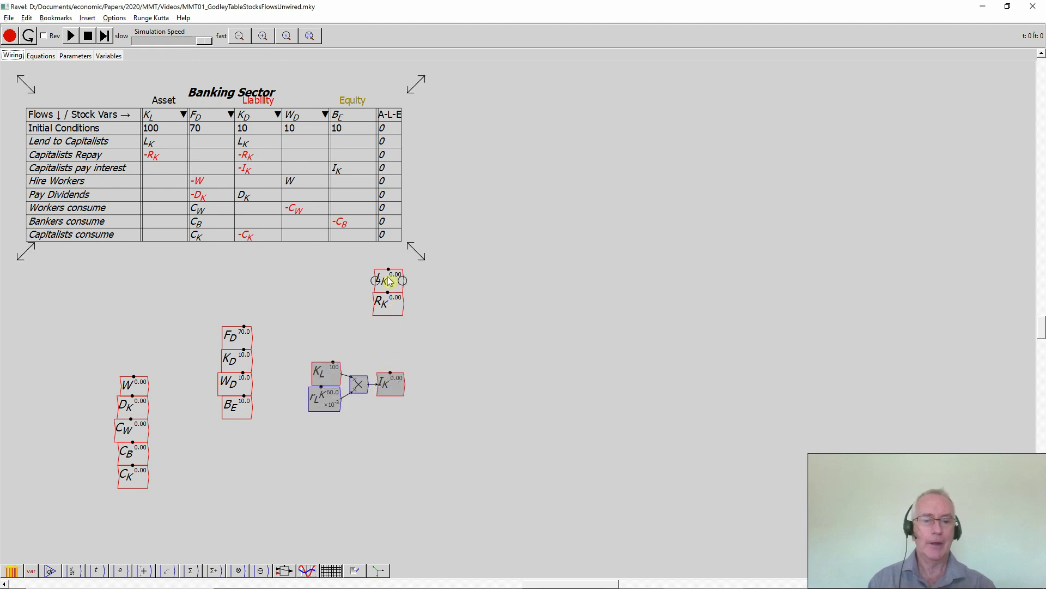
{"action": "left_click_drag", "start_coordinate": [388, 276], "coordinate": [427, 307]}
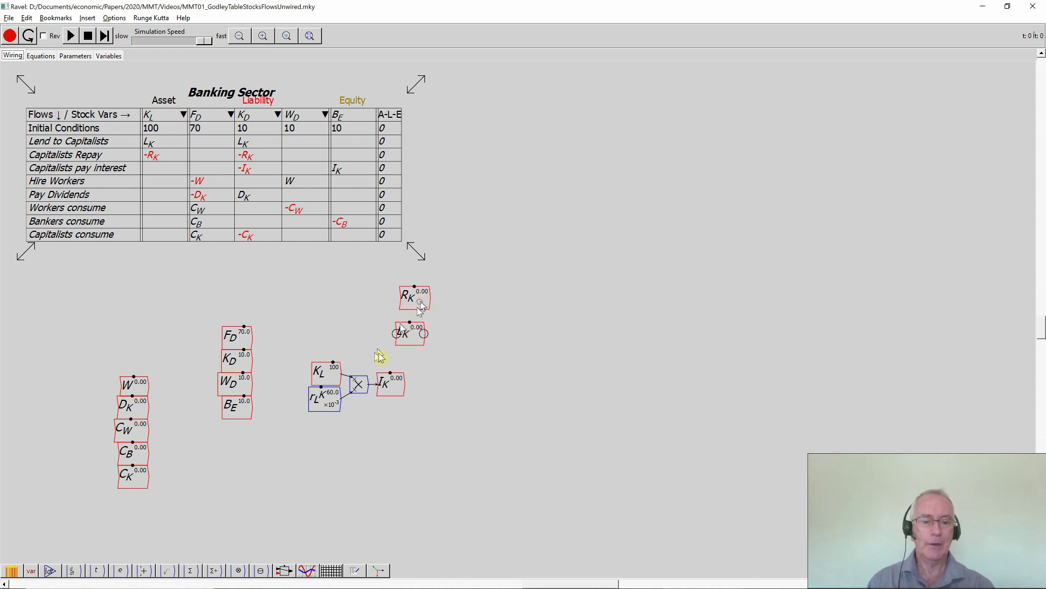
Step: Copy the K_L stock to above the interest calculation and arrange L_K and R_K beside the copy
{"action": "right_click", "coordinate": [324, 380]}
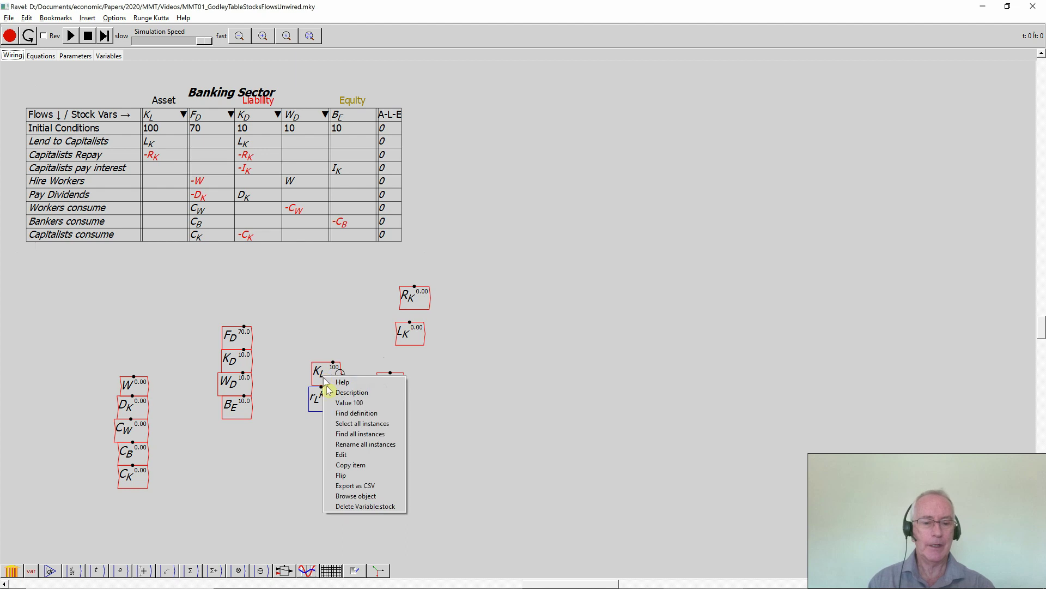
{"action": "left_click", "coordinate": [338, 464]}
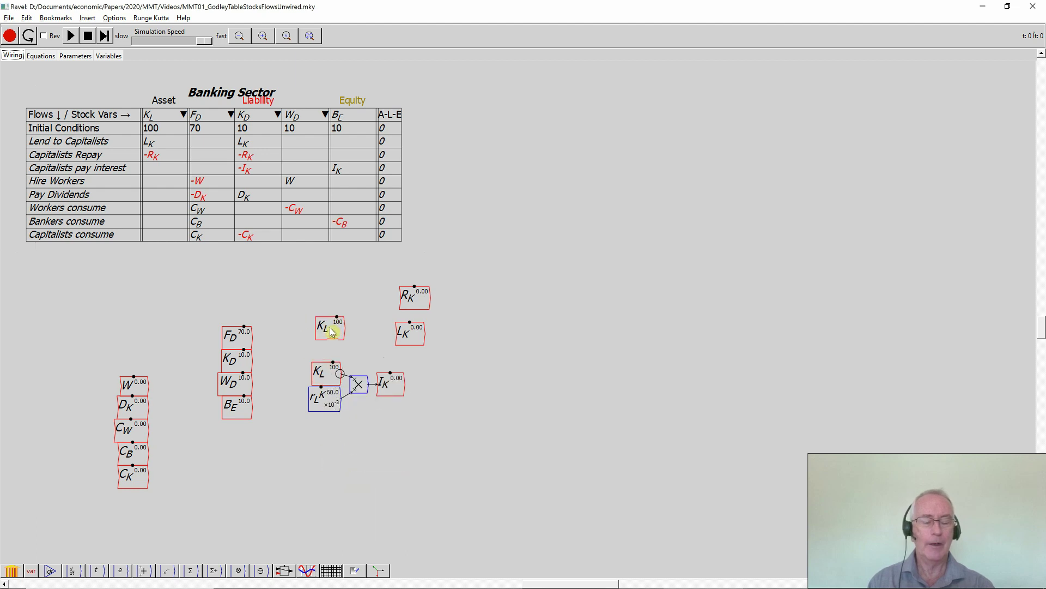
{"action": "left_click", "coordinate": [330, 322]}
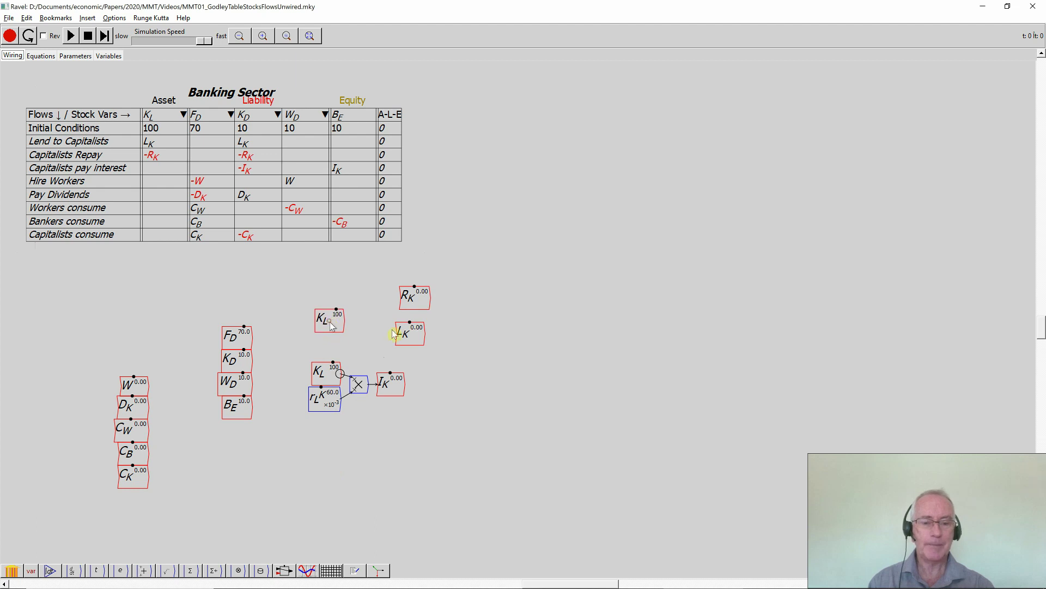
{"action": "left_click_drag", "start_coordinate": [410, 307], "coordinate": [482, 350]}
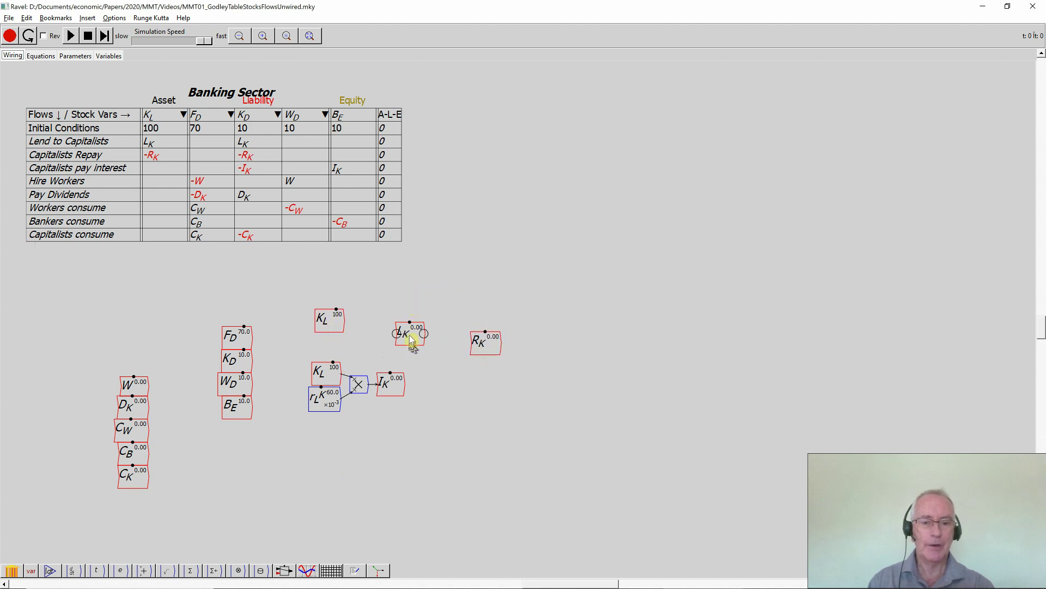
{"action": "left_click_drag", "start_coordinate": [410, 326], "coordinate": [424, 316]}
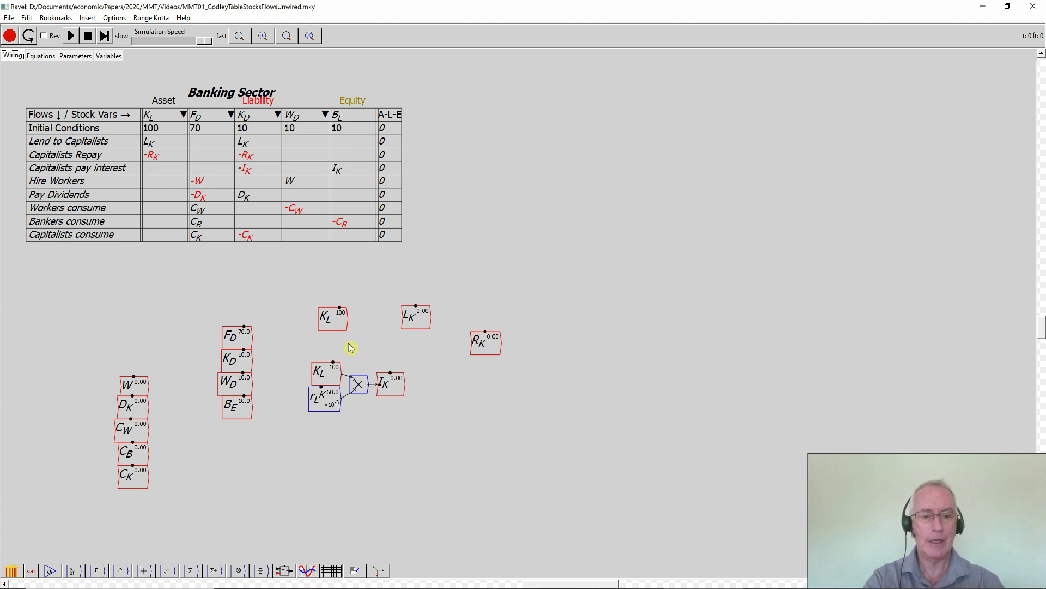
Step: Add a variable named \tau_L^K and make it a parameter with initial value 7
{"action": "type", "text": "\\"}
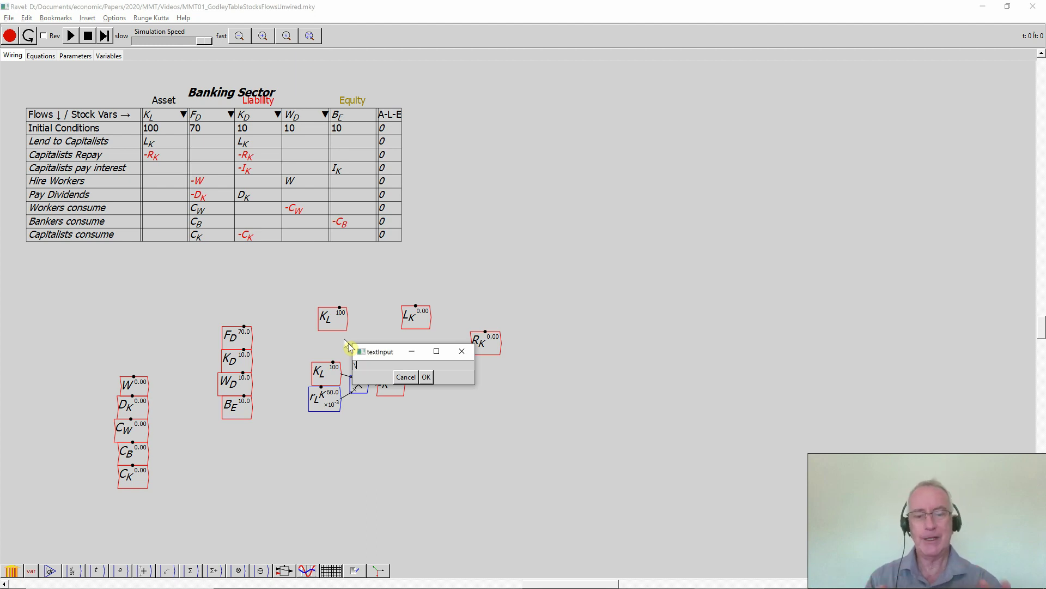
{"action": "type", "text": "tau"}
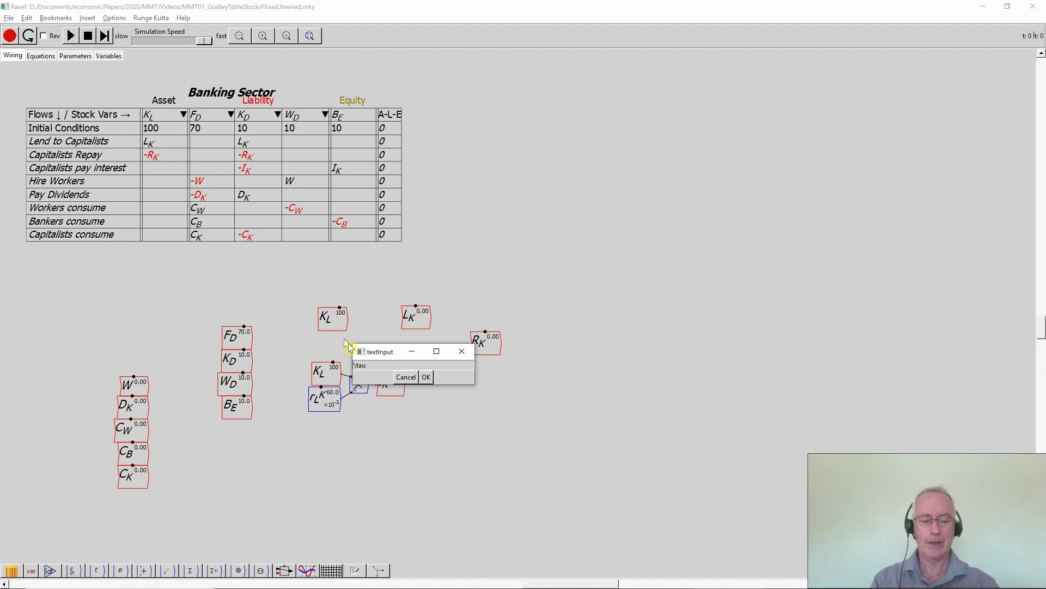
{"action": "type", "text": "_L"}
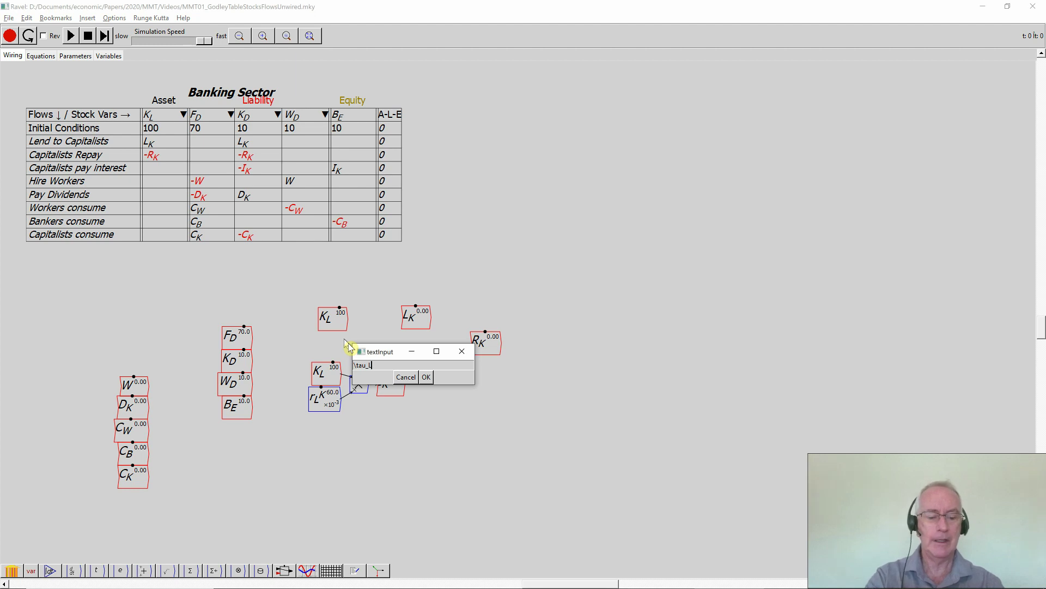
{"action": "type", "text": "^"}
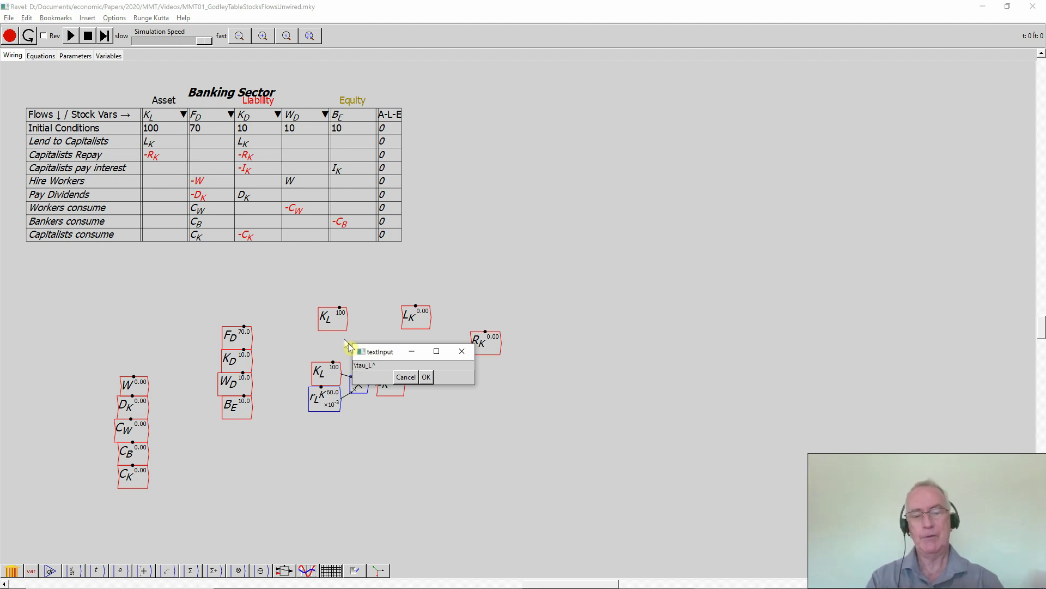
{"action": "type", "text": "K"}
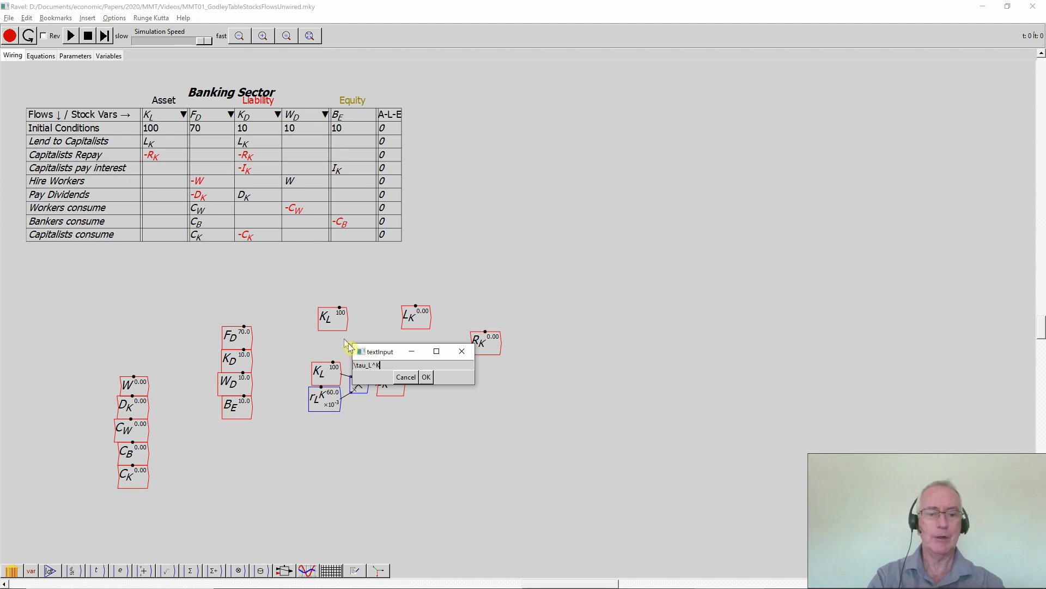
{"action": "left_click", "coordinate": [425, 378]}
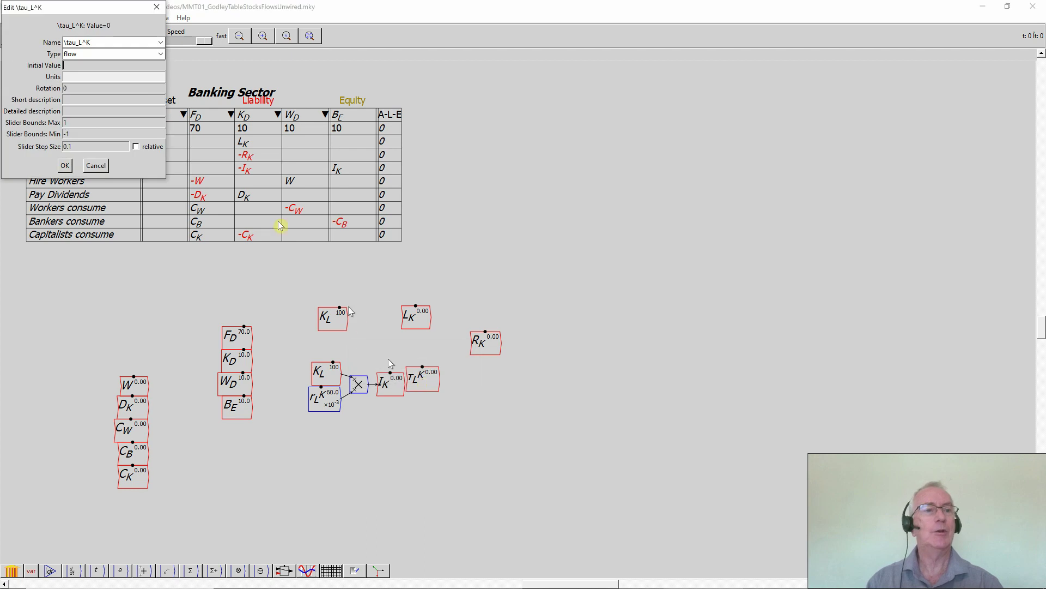
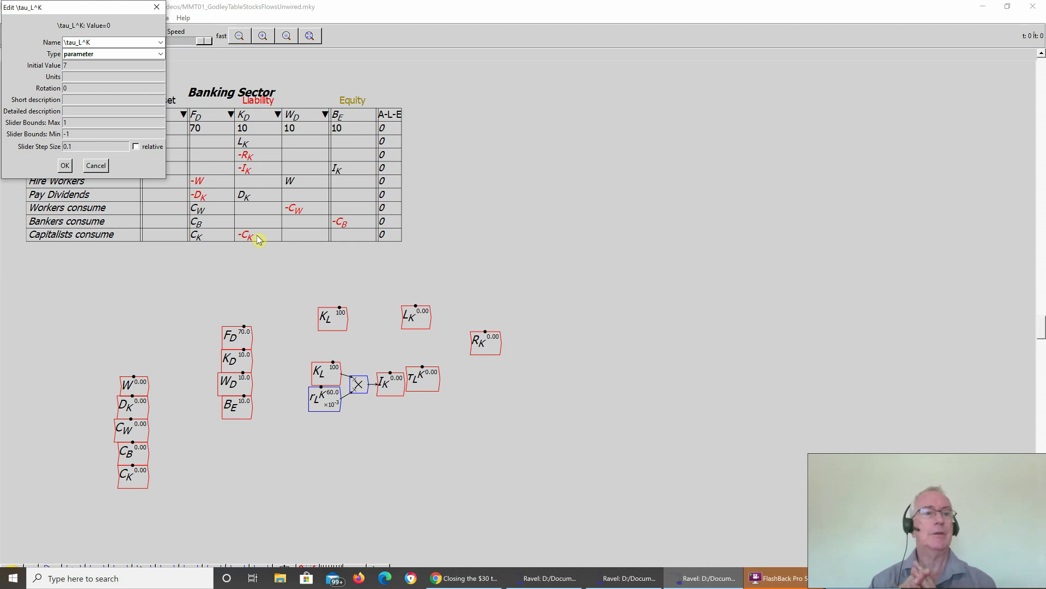
Step: Set the \tau_L^K slider bounds to maximum 20 and minimum 2, with a step size of 1
{"action": "key", "text": "Tab"}
{"action": "key", "text": "Tab"}
{"action": "key", "text": "Tab"}
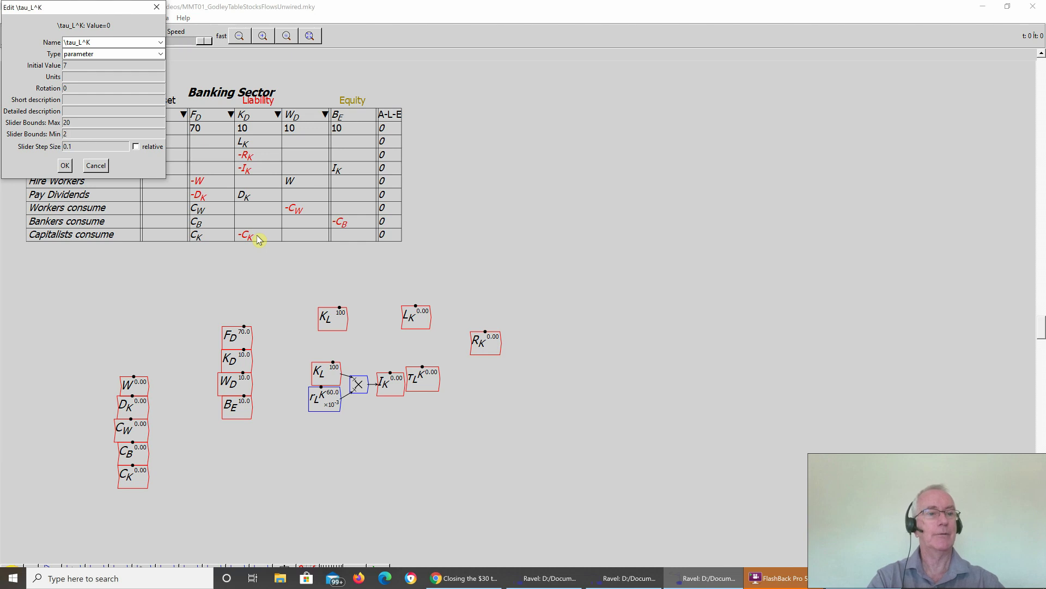
{"action": "type", "text": "1"}
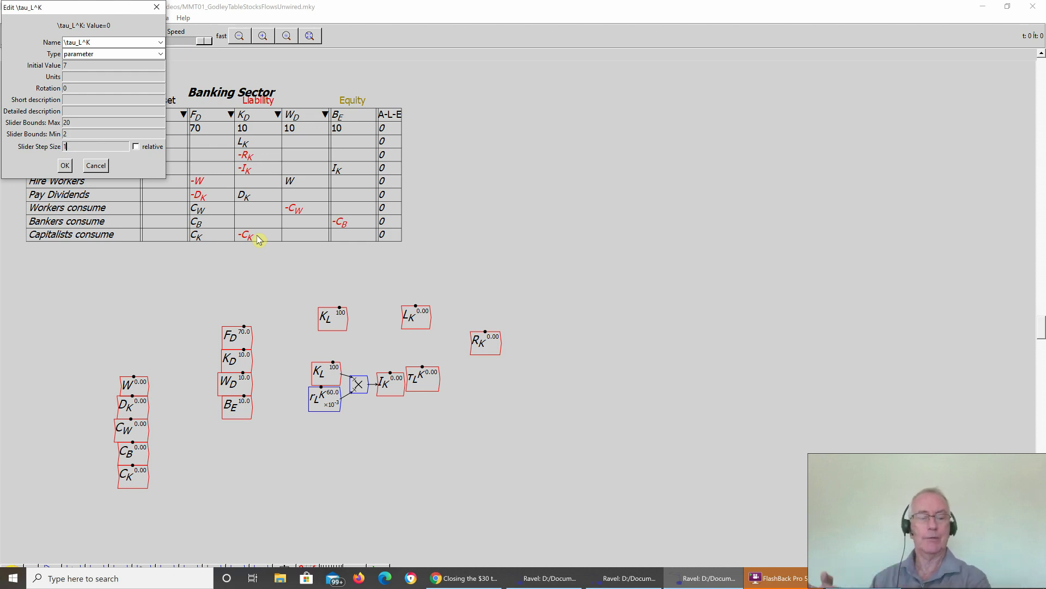
{"action": "left_click", "coordinate": [64, 166]}
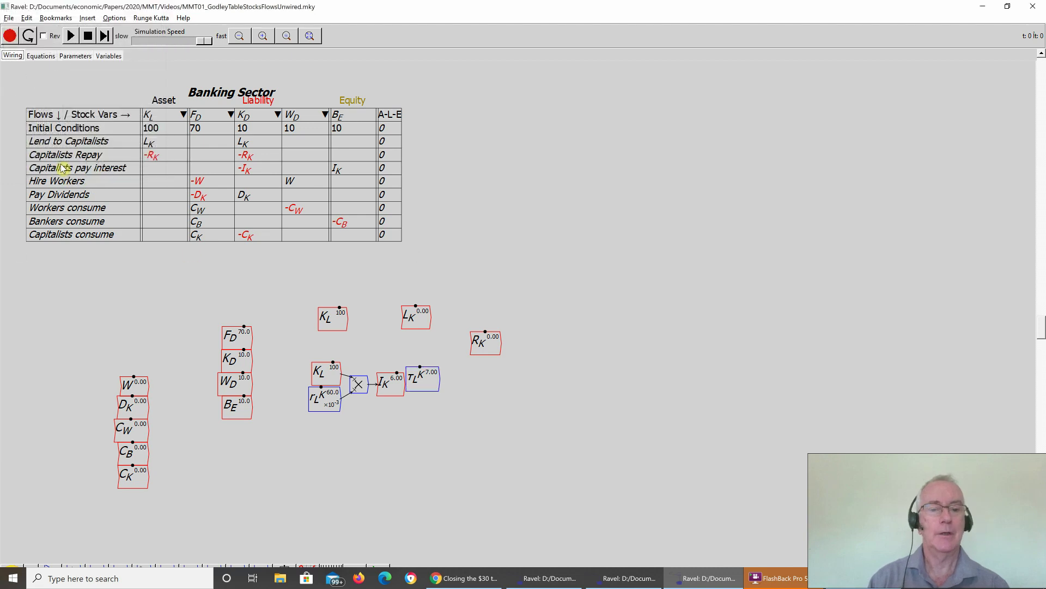
Step: Place \tau_L^K under the upper K_L, add a divide operator, and wire K_L divided by \tau_L^K into L_K
{"action": "left_click_drag", "start_coordinate": [428, 383], "coordinate": [334, 353]}
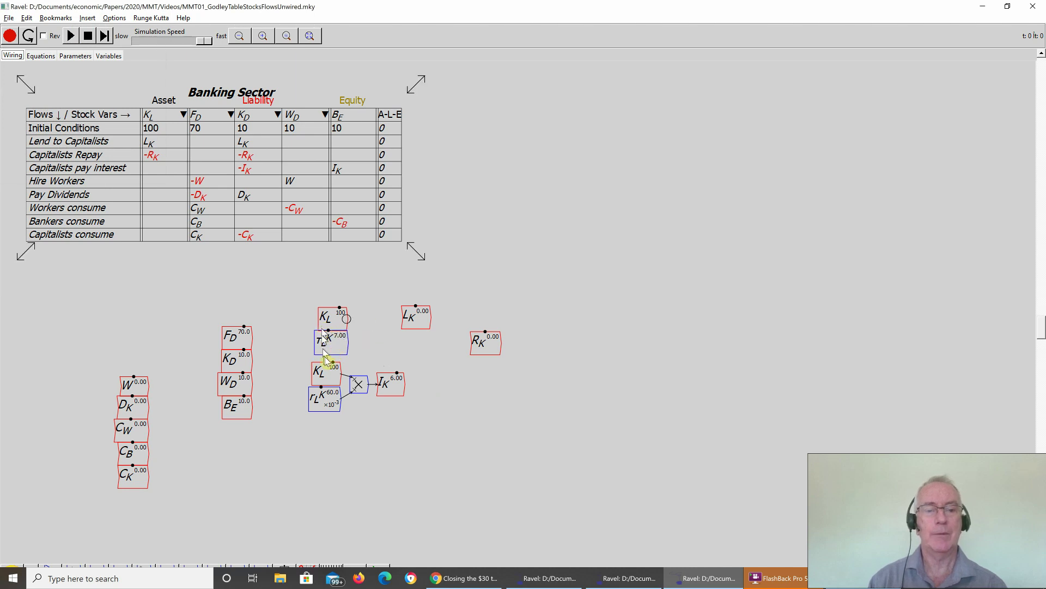
{"action": "key", "text": "slash"}
{"action": "left_click", "coordinate": [385, 334]}
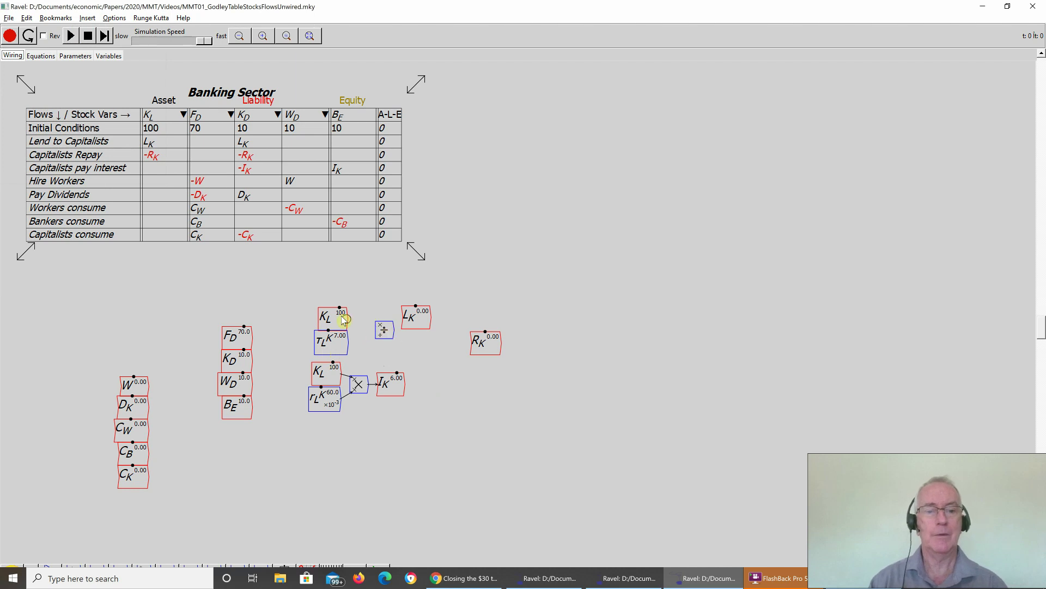
{"action": "left_click_drag", "start_coordinate": [347, 321], "coordinate": [398, 322]}
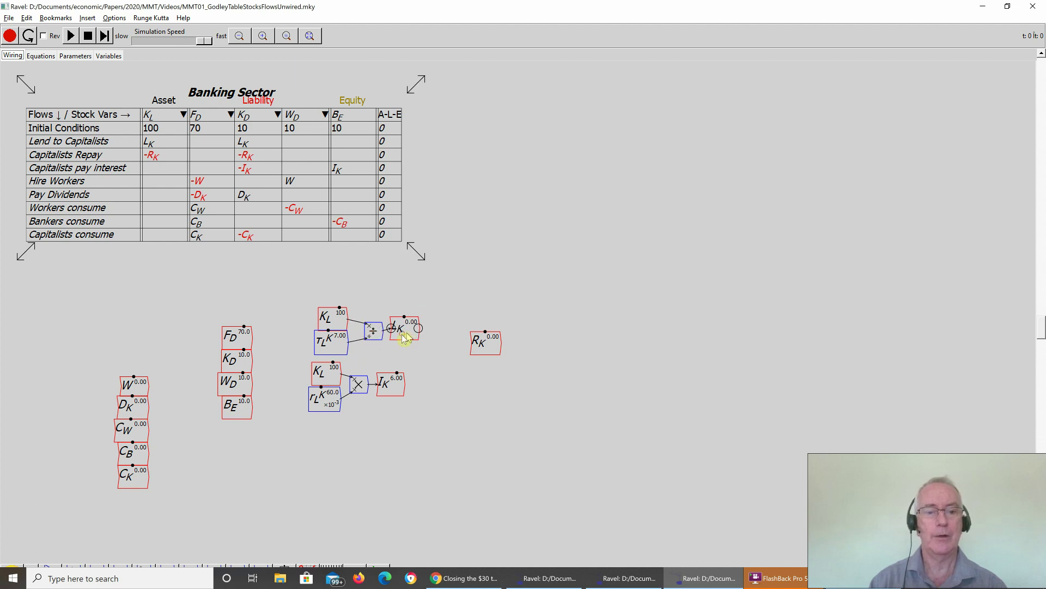
{"action": "left_click_drag", "start_coordinate": [399, 335], "coordinate": [401, 342]}
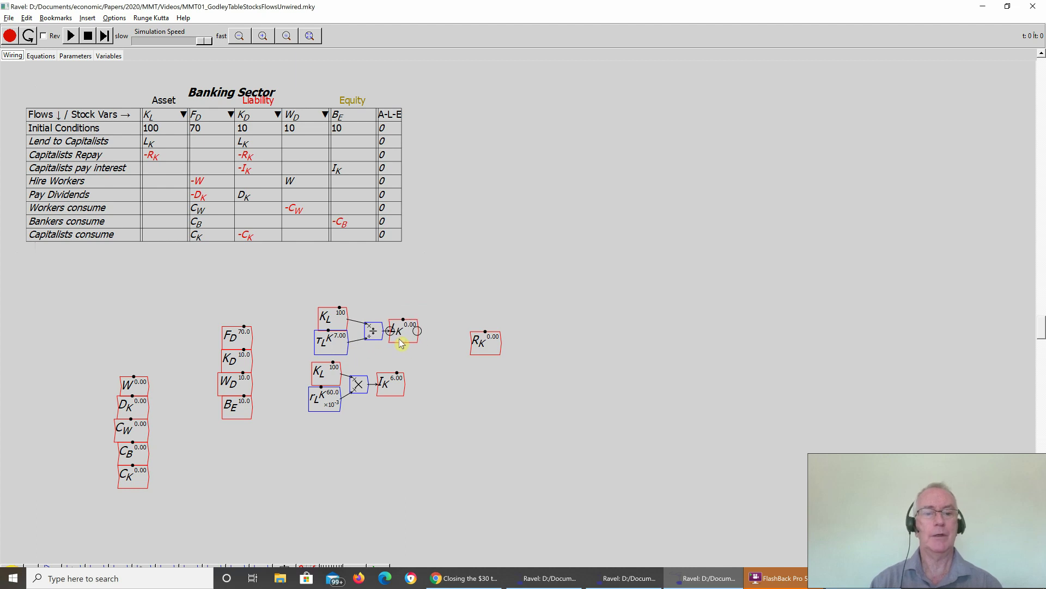
{"action": "left_click", "coordinate": [86, 35]}
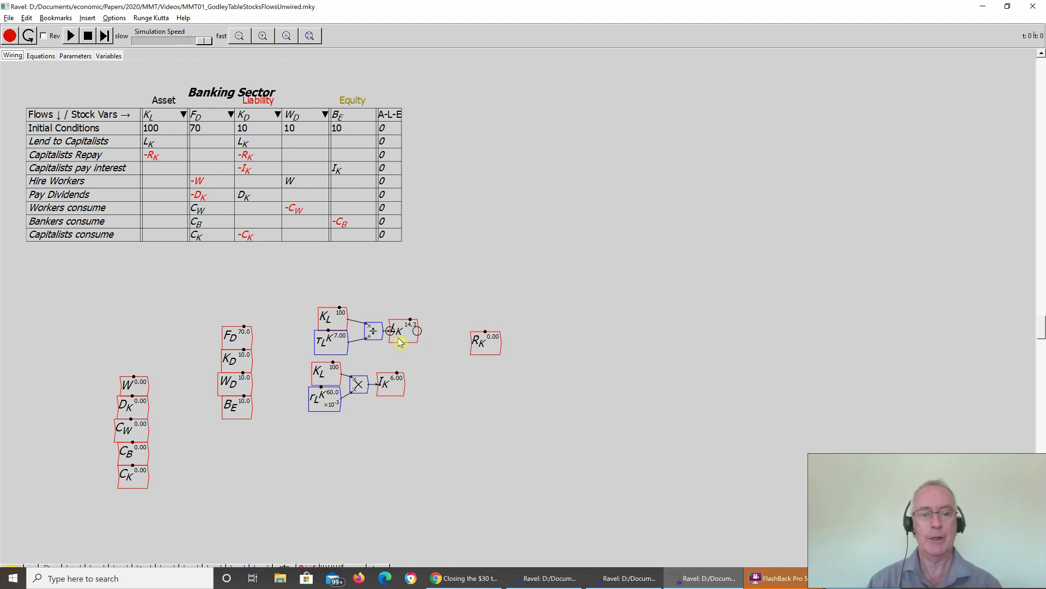
Step: Shift the wired interest calculation down and place a copy of r_L^K above the Godley table
{"action": "left_click_drag", "start_coordinate": [292, 360], "coordinate": [401, 418]}
{"action": "left_click", "coordinate": [400, 385]}
{"action": "right_click", "coordinate": [323, 434]}
{"action": "left_click", "coordinate": [350, 520]}
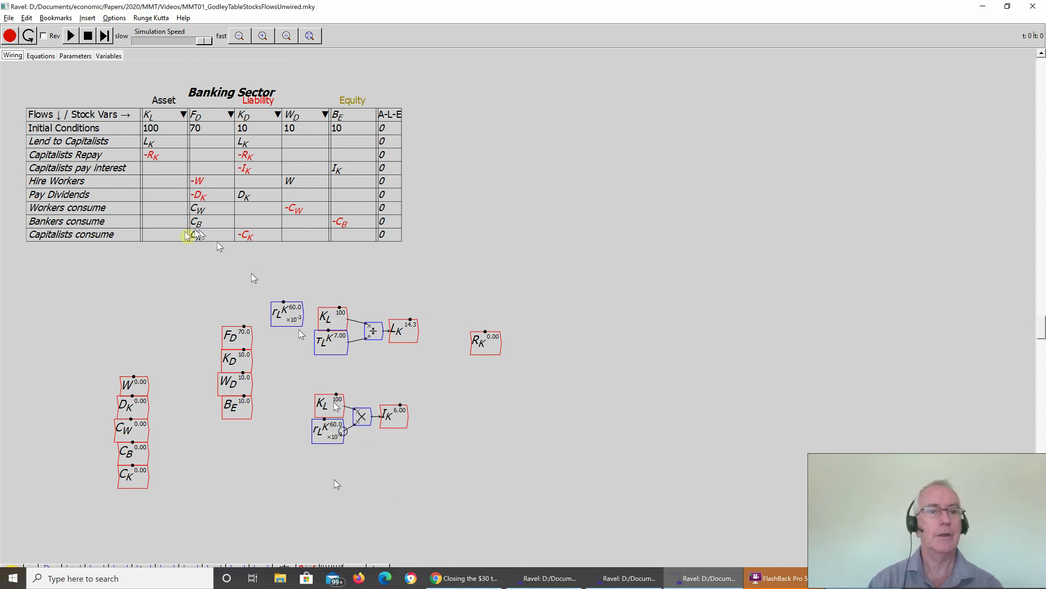
{"action": "left_click", "coordinate": [62, 82]}
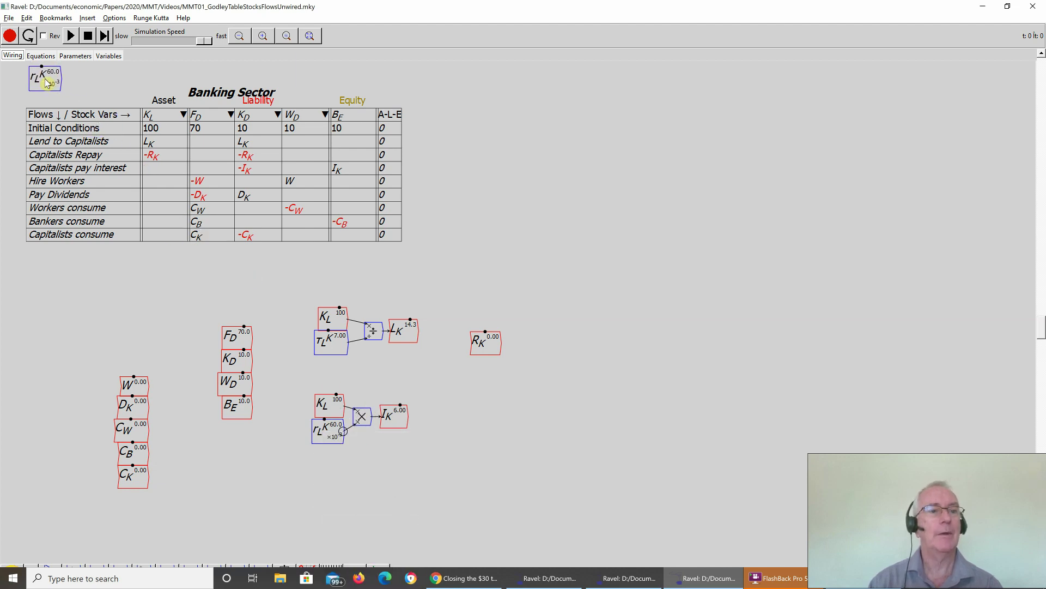
Step: Place a copy of \tau_L^K beside the r_L^K copy above the Godley table
{"action": "right_click", "coordinate": [331, 349]}
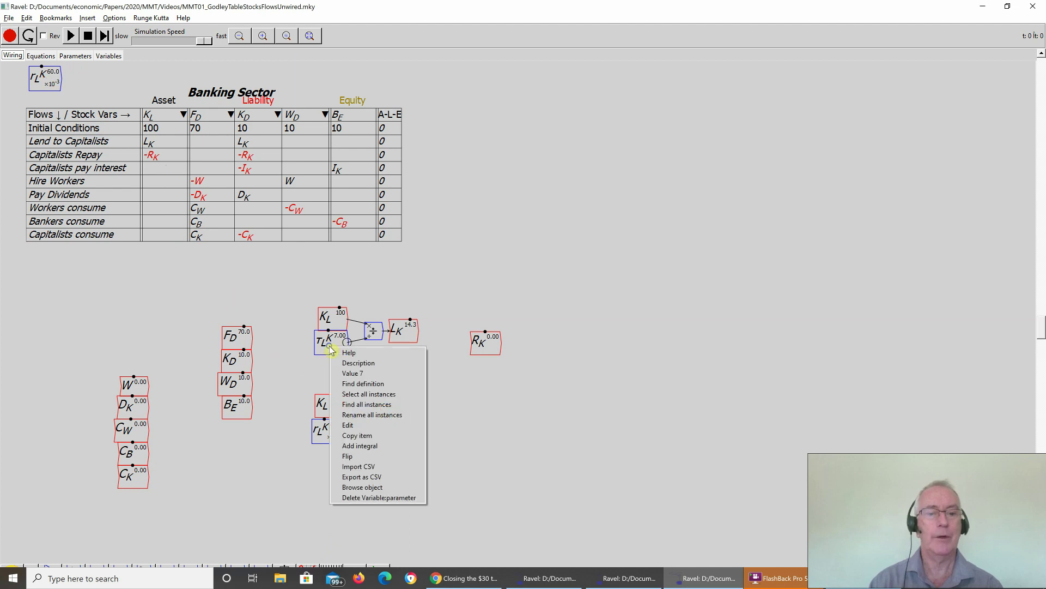
{"action": "left_click", "coordinate": [356, 436]}
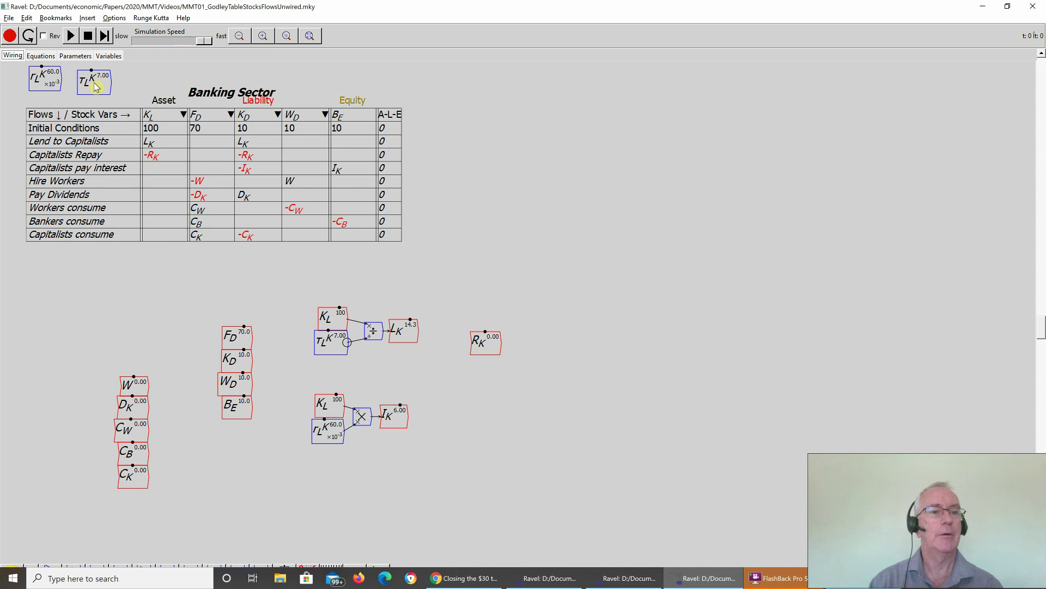
{"action": "left_click", "coordinate": [93, 81]}
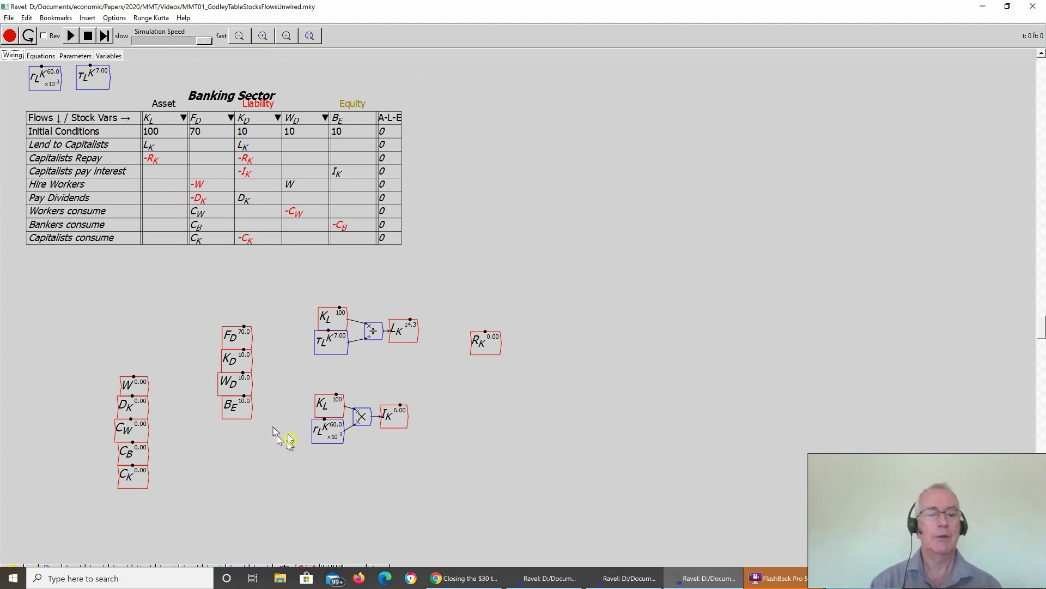
Step: Move R_K below L_K and shift the interest calculation group further down to make room for the repayment flow
{"action": "left_click_drag", "start_coordinate": [480, 345], "coordinate": [452, 359]}
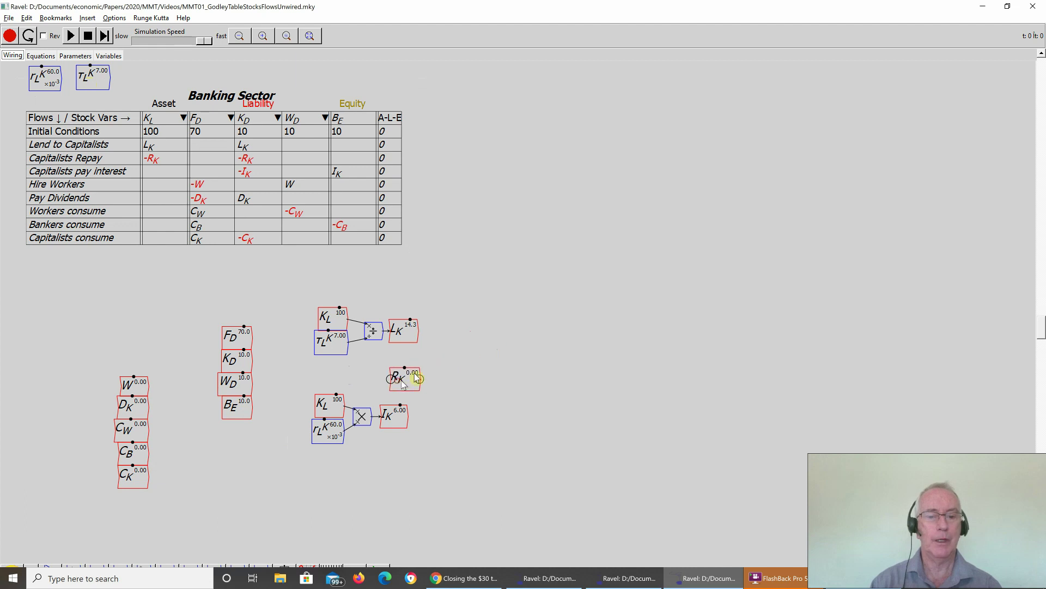
{"action": "left_click_drag", "start_coordinate": [298, 406], "coordinate": [421, 476]}
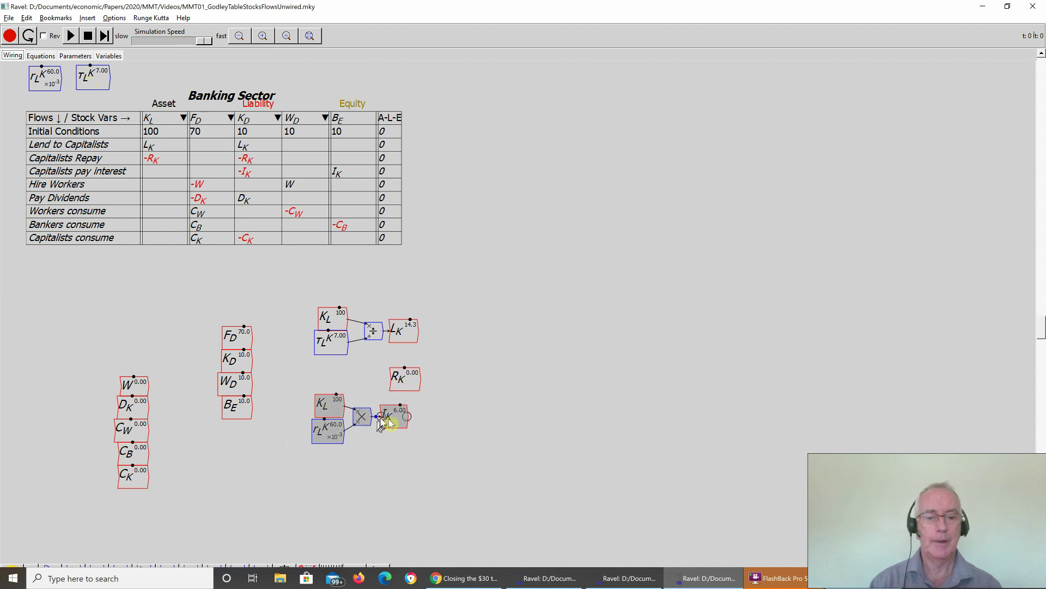
{"action": "left_click_drag", "start_coordinate": [393, 421], "coordinate": [395, 446]}
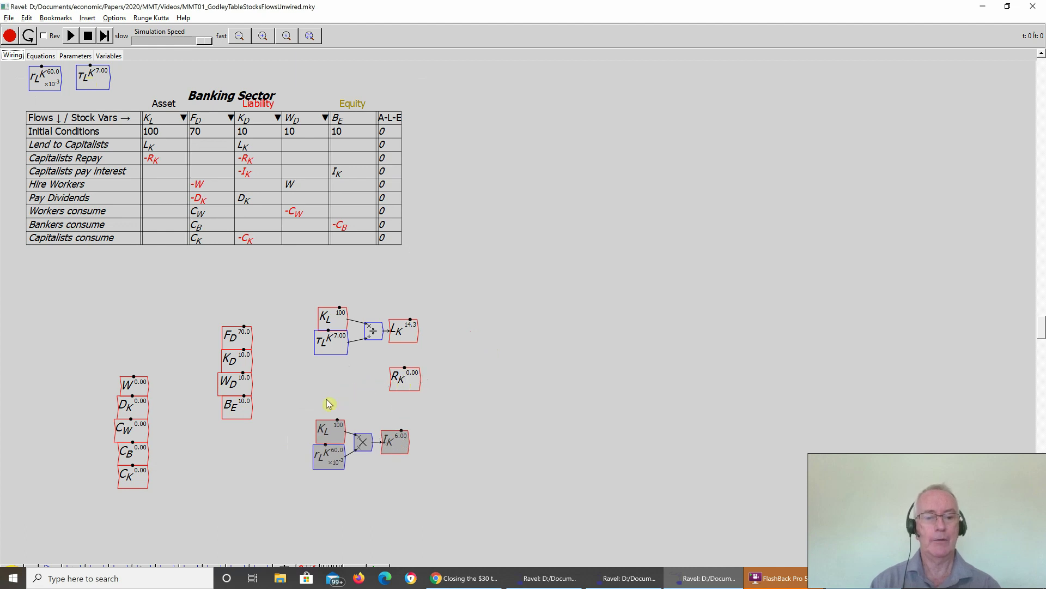
Step: Add a variable named \tau_R^K and make it a parameter with initial value 7
{"action": "type", "text": "\\tau_R^K"}
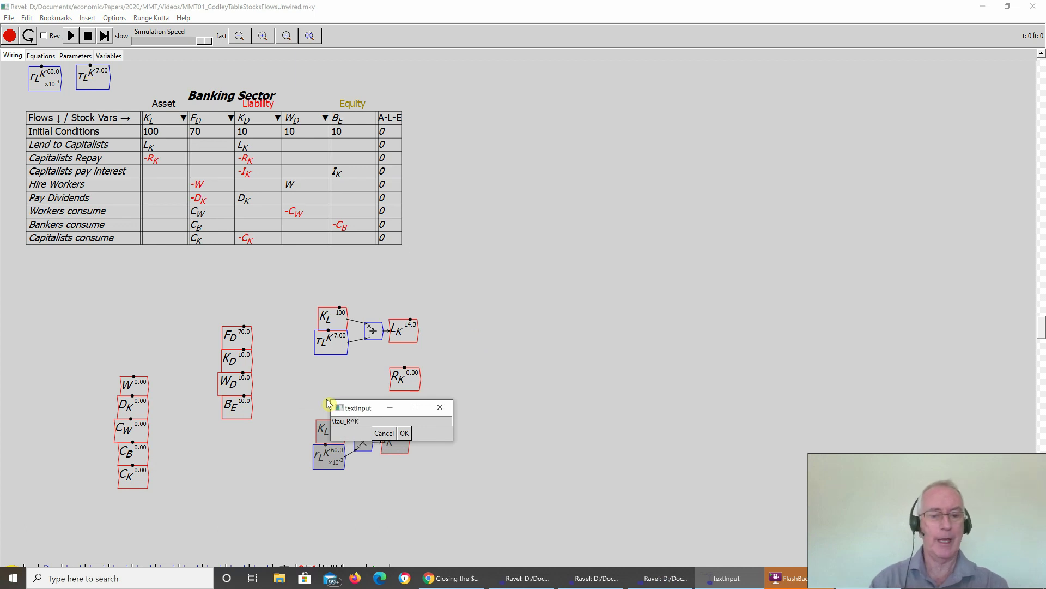
{"action": "left_click", "coordinate": [403, 433]}
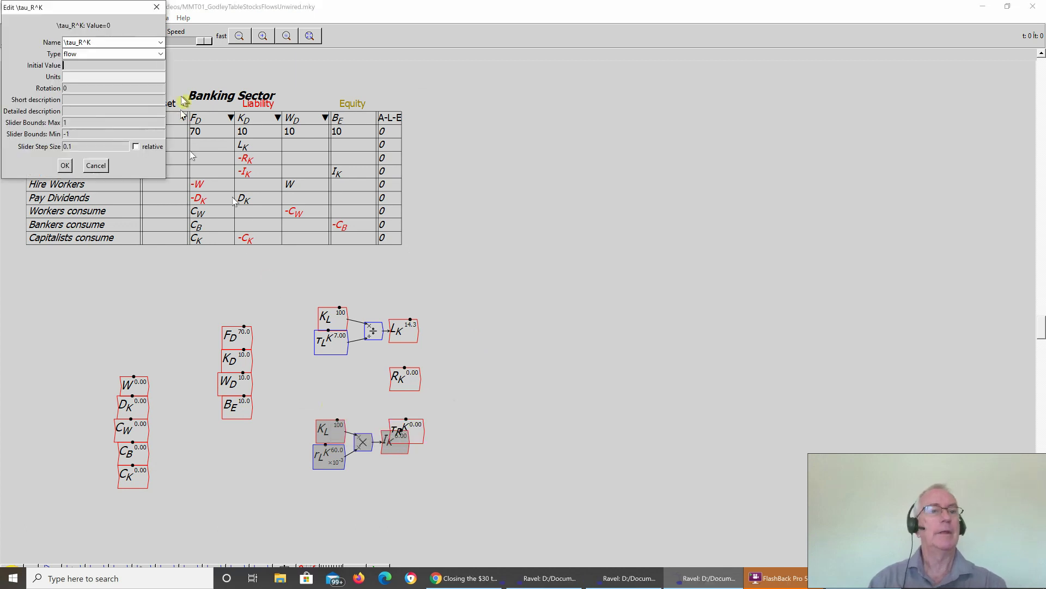
{"action": "left_click", "coordinate": [129, 53]}
{"action": "left_click", "coordinate": [127, 75]}
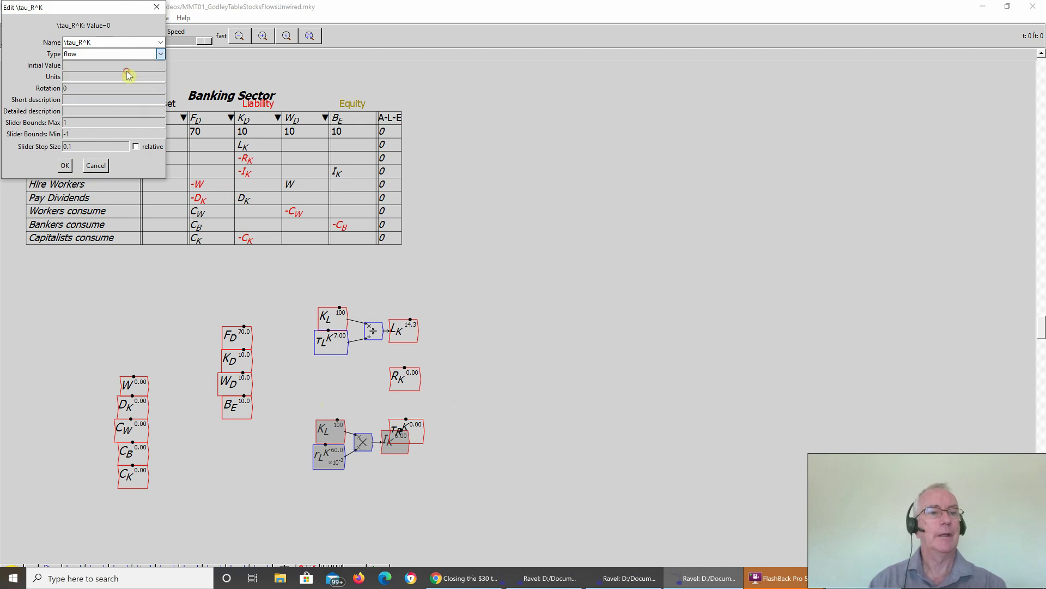
{"action": "left_click", "coordinate": [119, 67]}
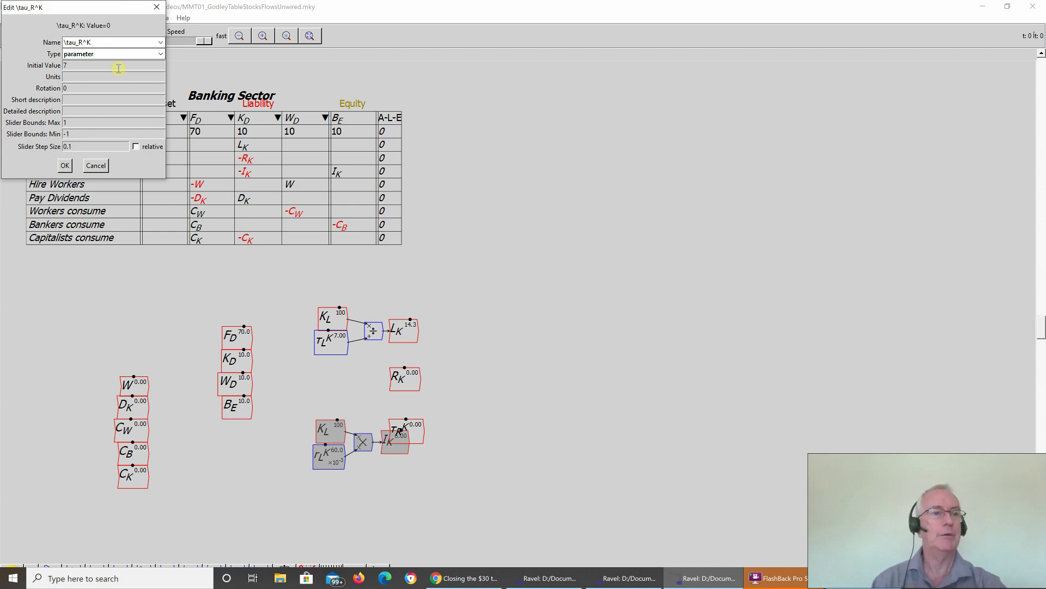
Step: Set the \tau_R^K slider bounds to maximum 20 and minimum 4, with a step size of 1
{"action": "key", "text": "Tab"}
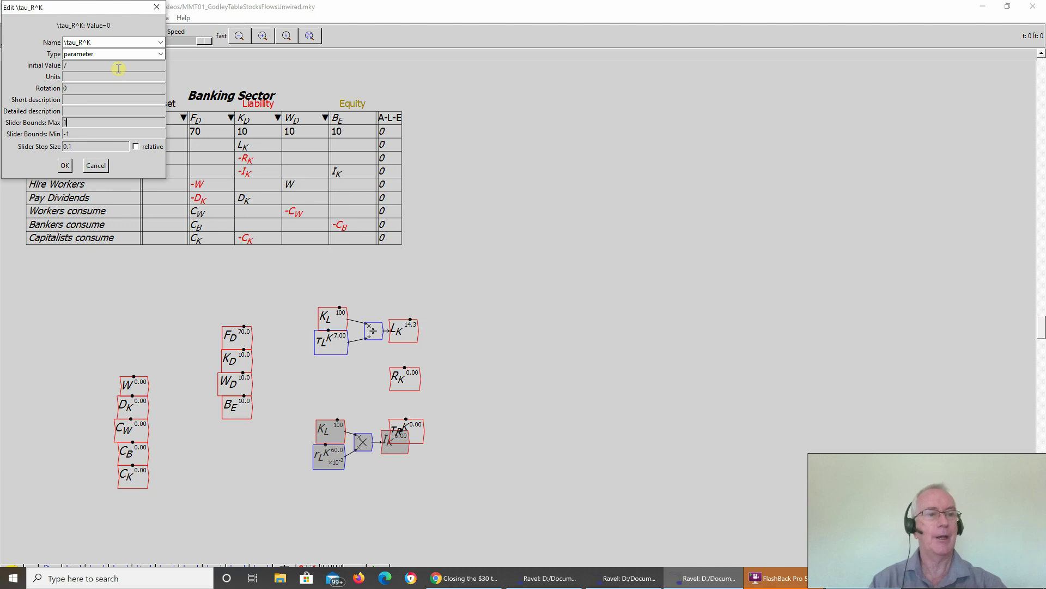
{"action": "key", "text": "Tab"}
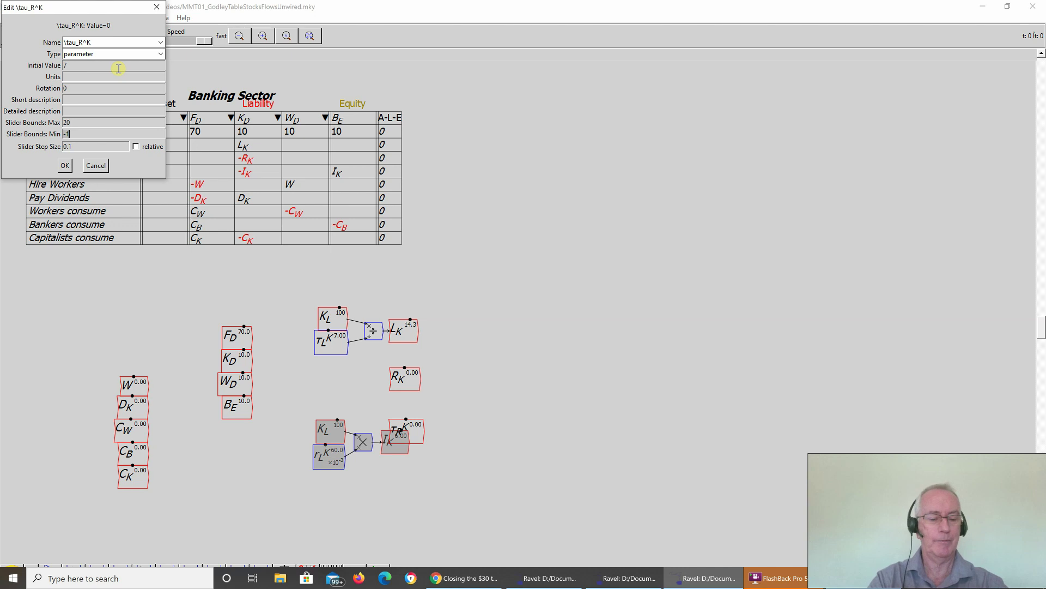
{"action": "type", "text": "4"}
{"action": "key", "text": "Tab"}
{"action": "type", "text": "1"}
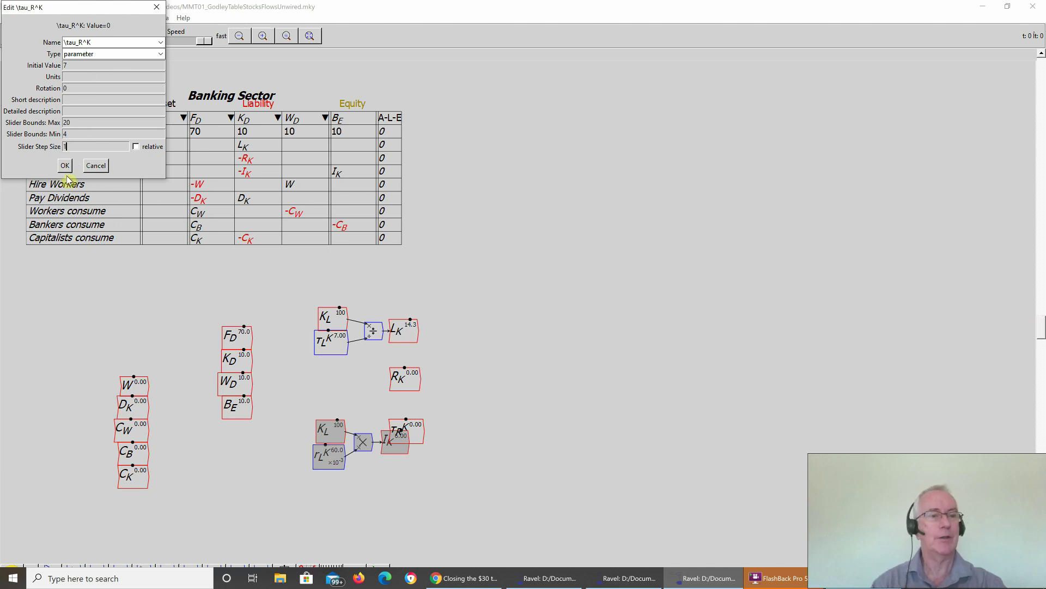
{"action": "left_click", "coordinate": [65, 166]}
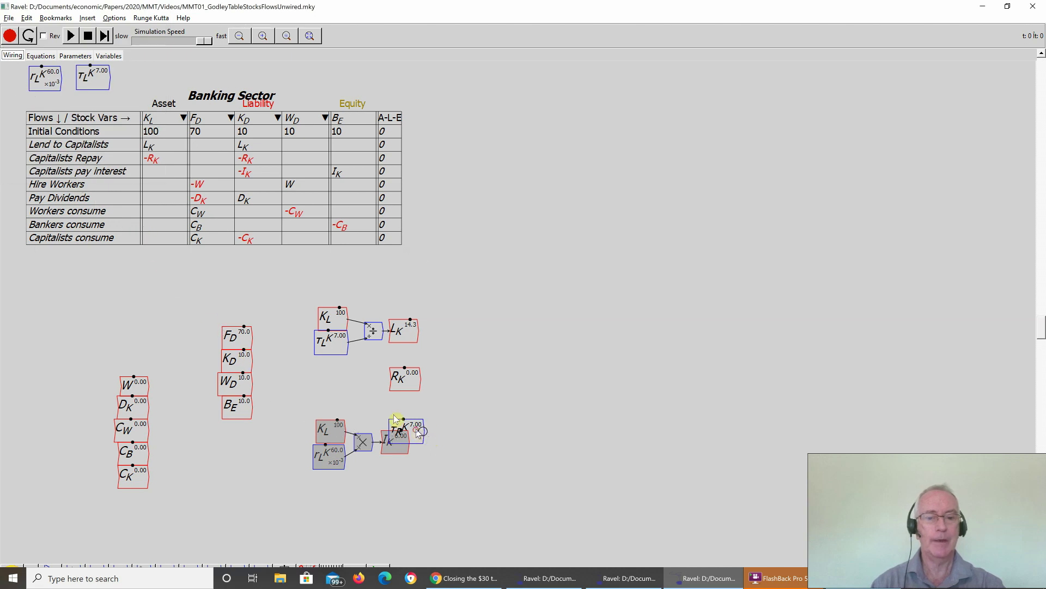
Step: Place \tau_R^K between the lending and interest calculations and put a copy of the K_L stock directly above it
{"action": "left_click", "coordinate": [343, 399]}
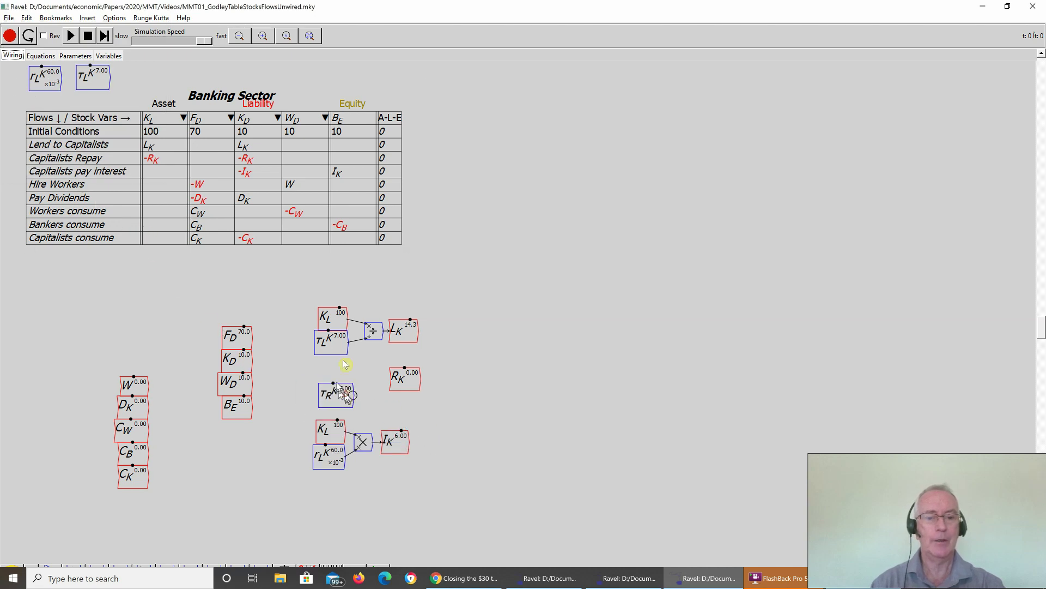
{"action": "right_click", "coordinate": [334, 323]}
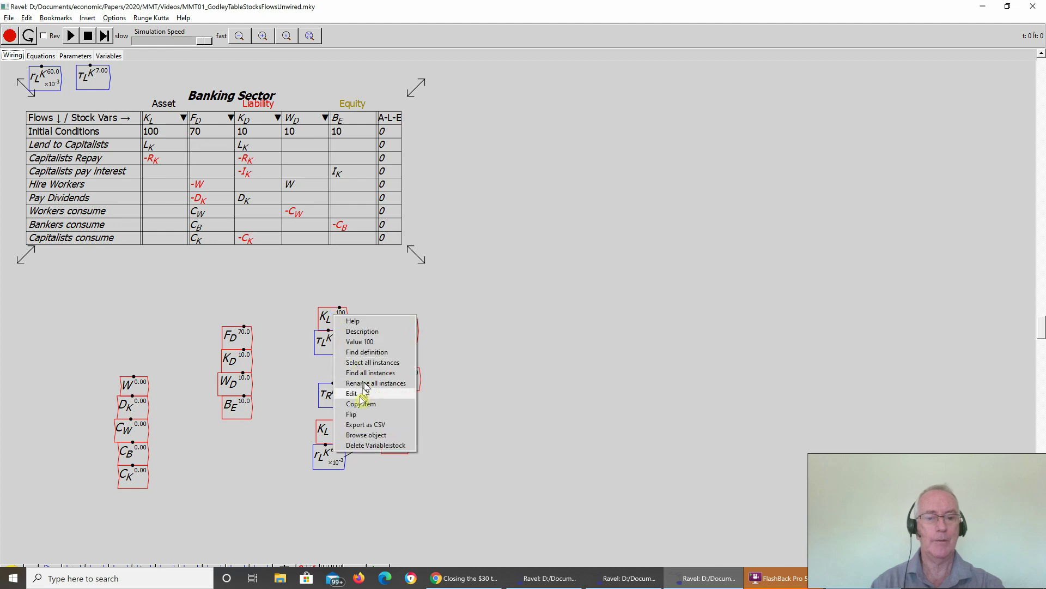
{"action": "left_click", "coordinate": [360, 404]}
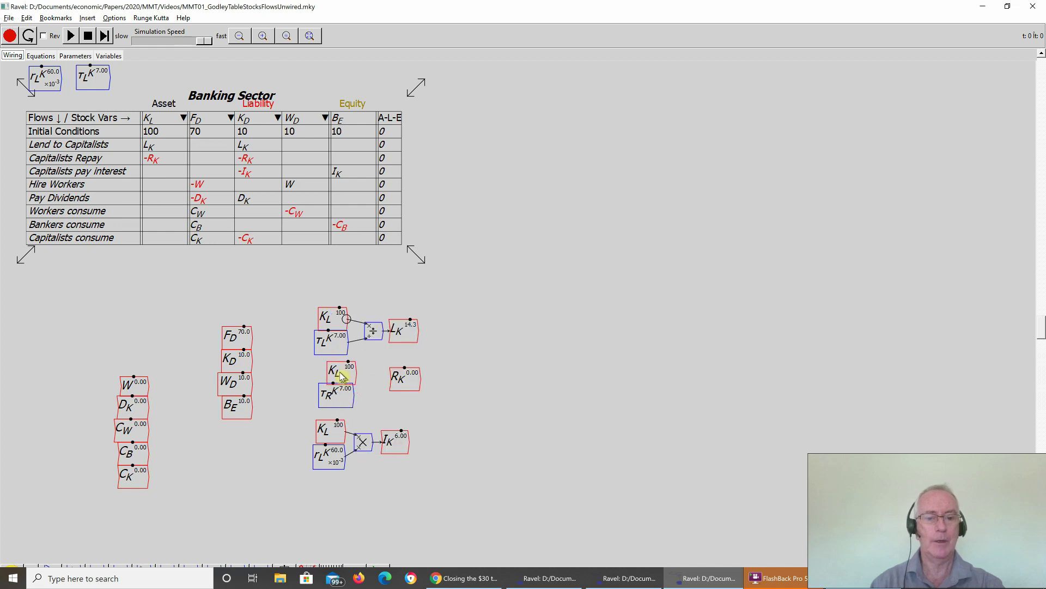
{"action": "left_click", "coordinate": [337, 376]}
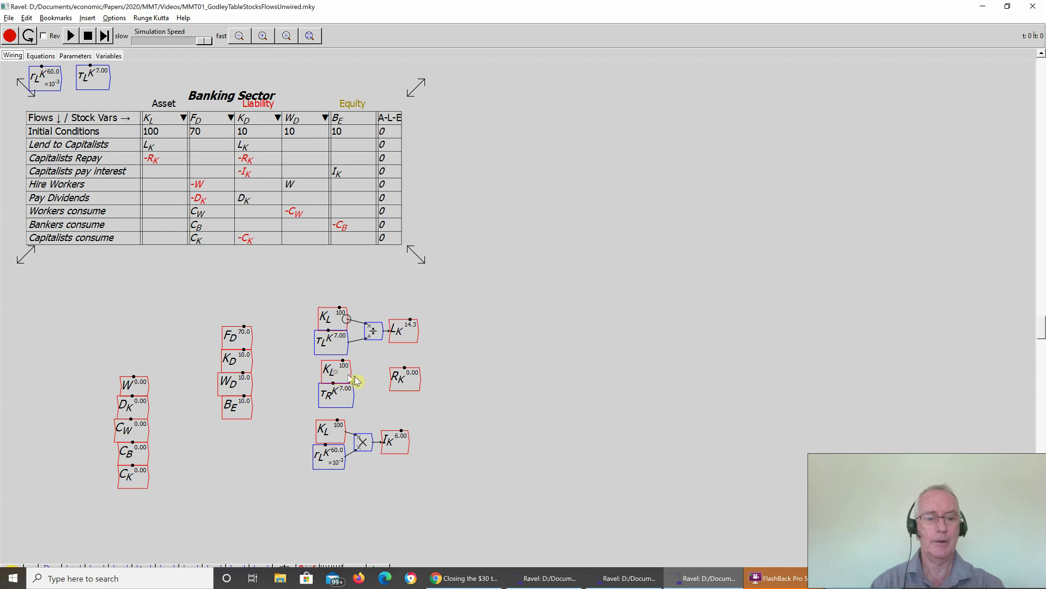
Step: Add a divide operator, wire K_L divided by \tau_R^K into R_K, and align the repayment blocks
{"action": "key", "text": "slash"}
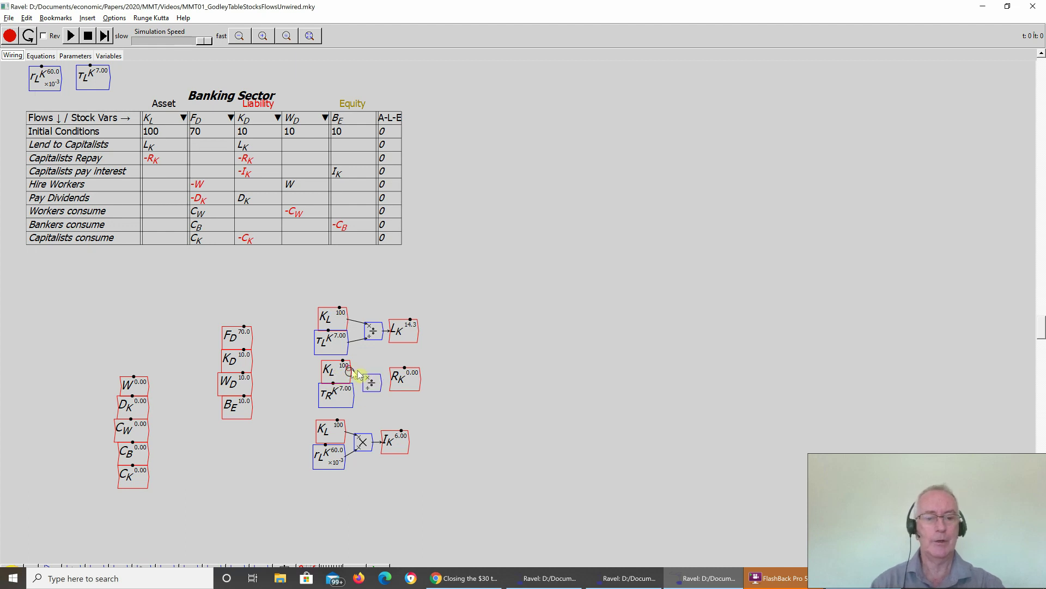
{"action": "left_click_drag", "start_coordinate": [351, 372], "coordinate": [376, 385]}
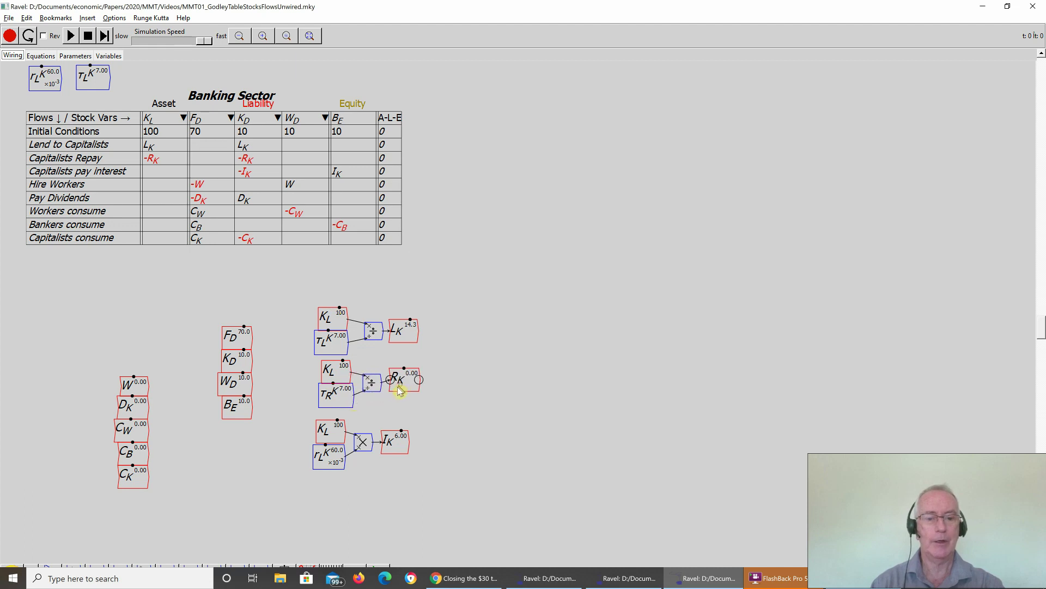
{"action": "left_click_drag", "start_coordinate": [398, 387], "coordinate": [394, 390]}
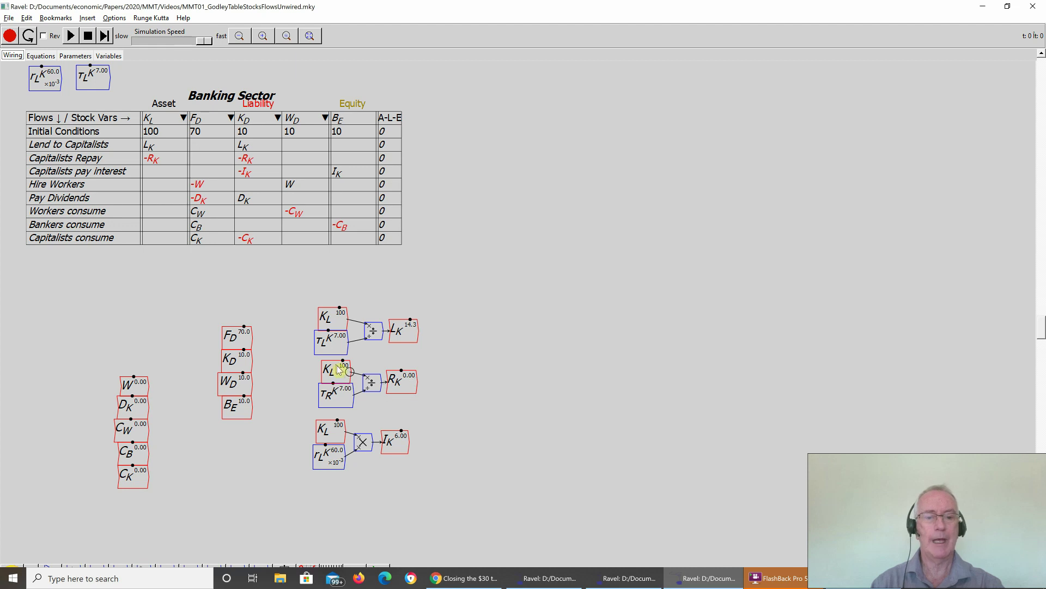
{"action": "left_click_drag", "start_coordinate": [338, 370], "coordinate": [342, 373]}
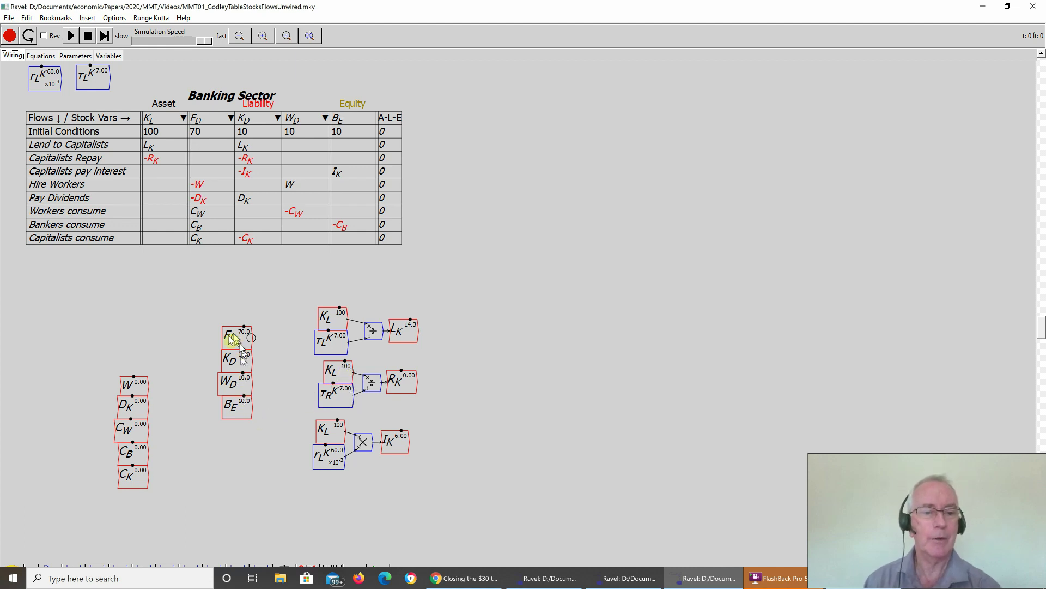
Step: Move the F_D stock to clear space beside the lending equations and add \tau_F as a parameter with initial value 0.5
{"action": "left_click_drag", "start_coordinate": [232, 339], "coordinate": [461, 282]}
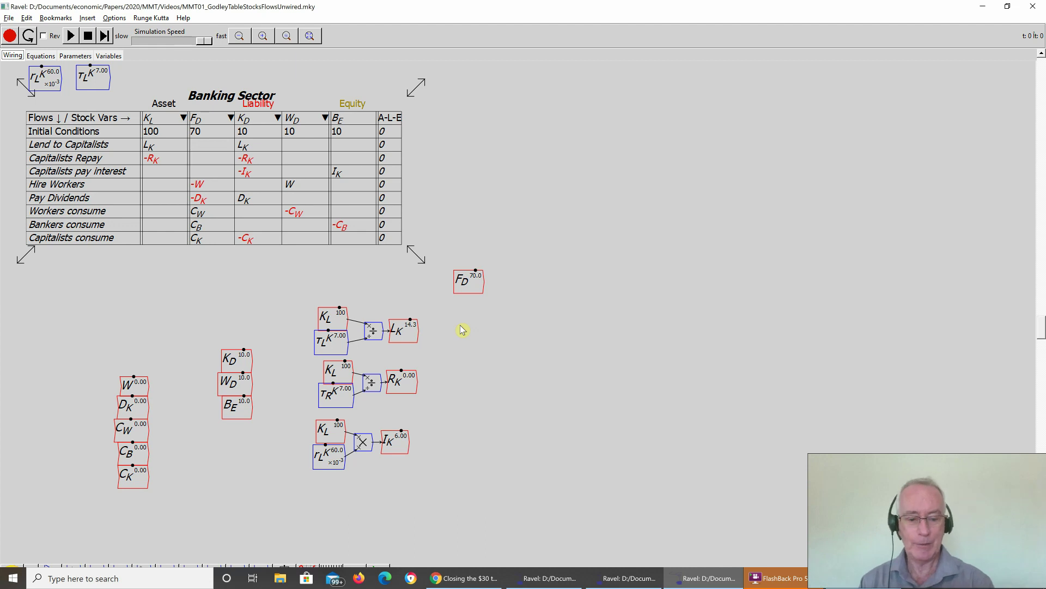
{"action": "type", "text": "\\tau_F"}
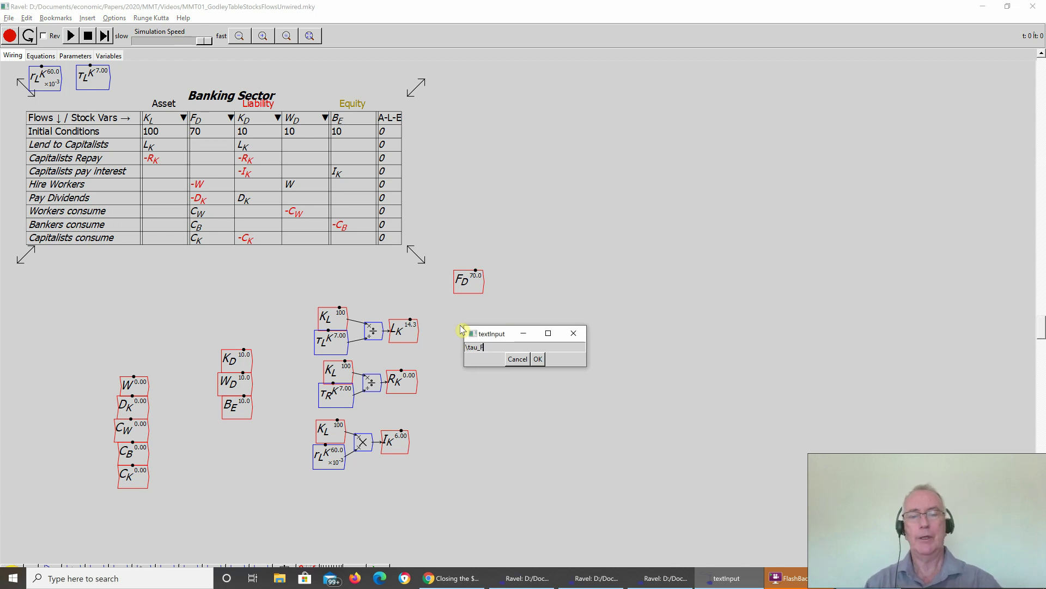
{"action": "left_click", "coordinate": [537, 359]}
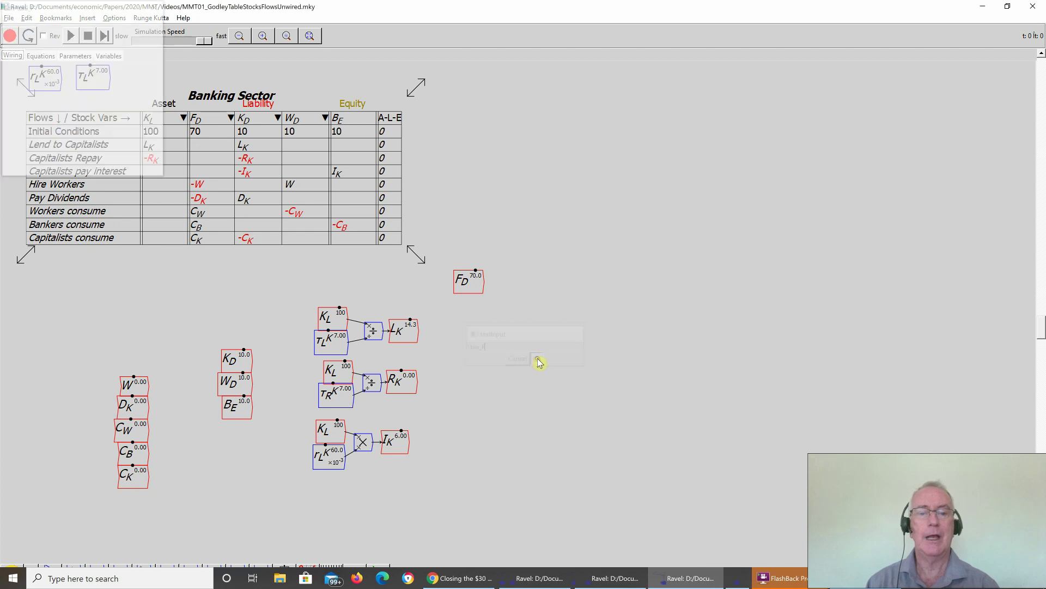
{"action": "left_click", "coordinate": [153, 55]}
{"action": "left_click", "coordinate": [134, 73]}
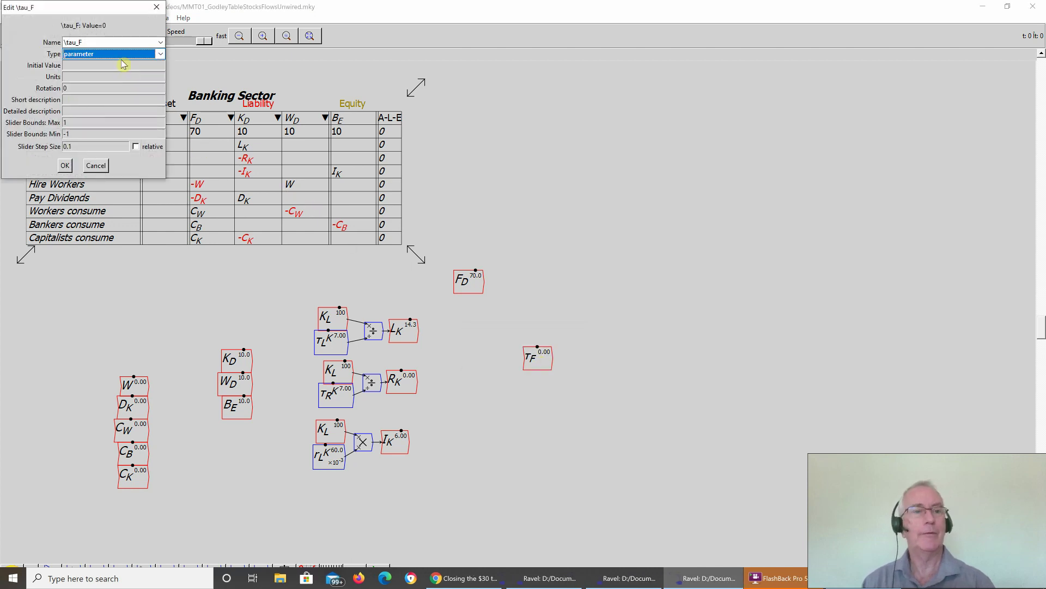
{"action": "left_click", "coordinate": [121, 64]}
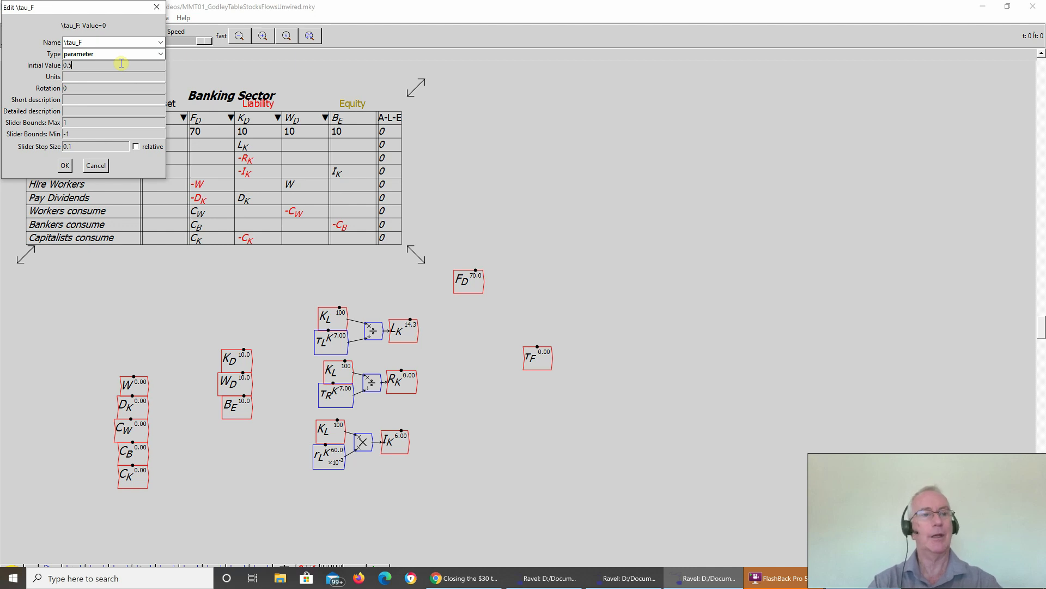
{"action": "key", "text": "Tab"}
{"action": "key", "text": "Tab"}
{"action": "key", "text": "Tab"}
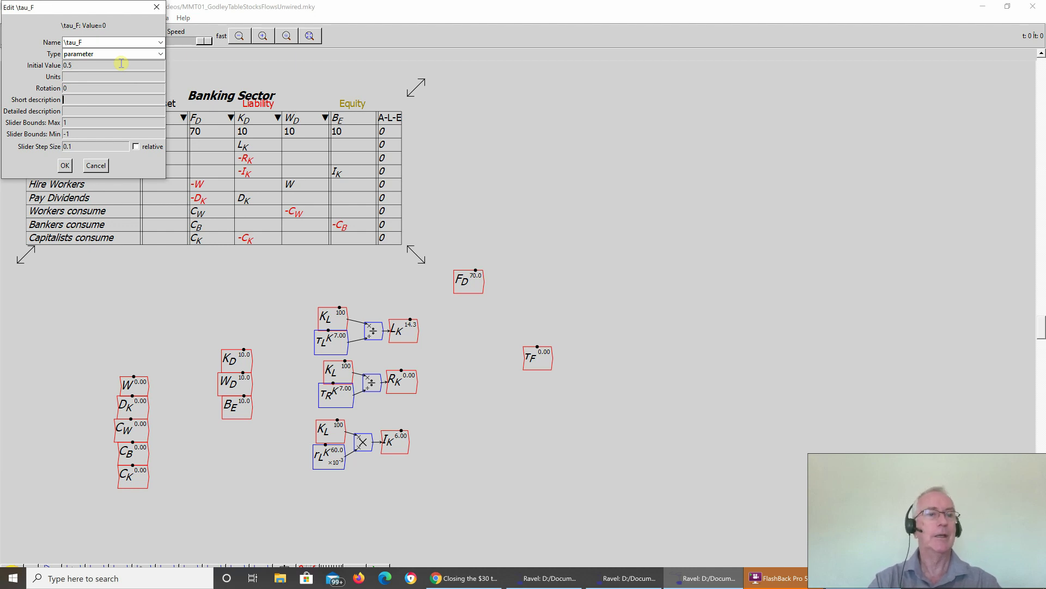
{"action": "type", "text": "0"}
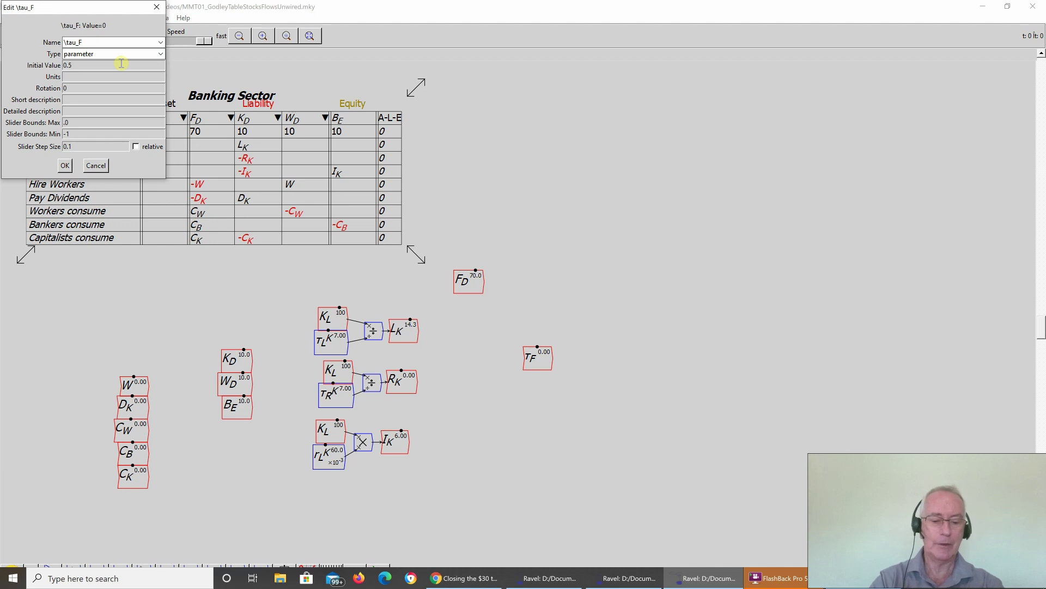
{"action": "key", "text": "BackSpace"}
{"action": "key", "text": "BackSpace"}
{"action": "type", "text": "0.25"}
{"action": "key", "text": "Tab"}
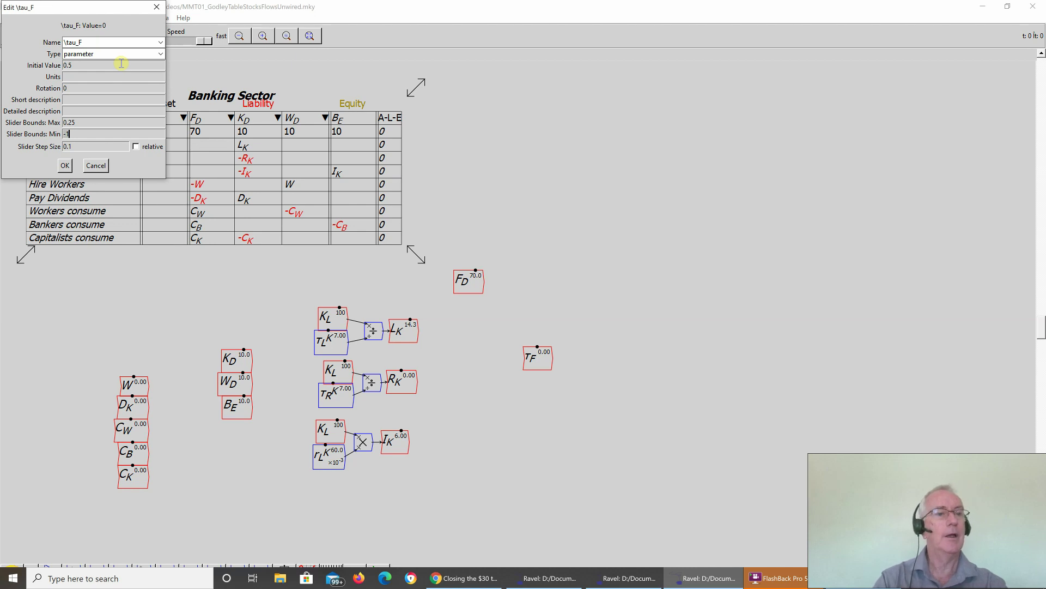
{"action": "key", "text": "shift+Tab"}
{"action": "type", "text": "1"}
Step: Set the \tau_F slider's minimum bound to 0.25 and its step size to 0.25
{"action": "key", "text": "Tab"}
{"action": "type", "text": "0.25"}
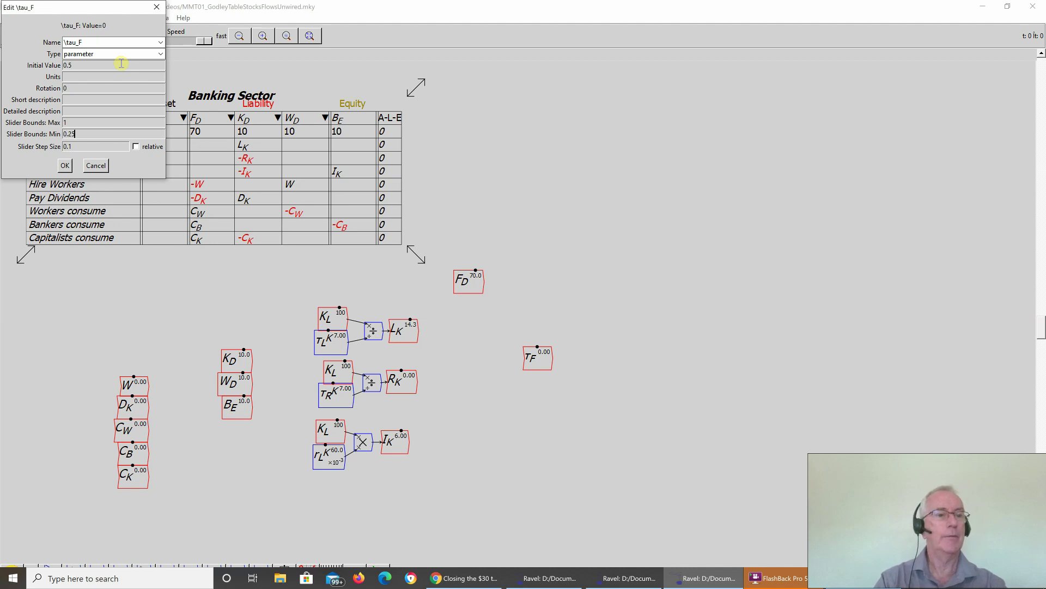
{"action": "key", "text": "Tab"}
{"action": "type", "text": "0.25"}
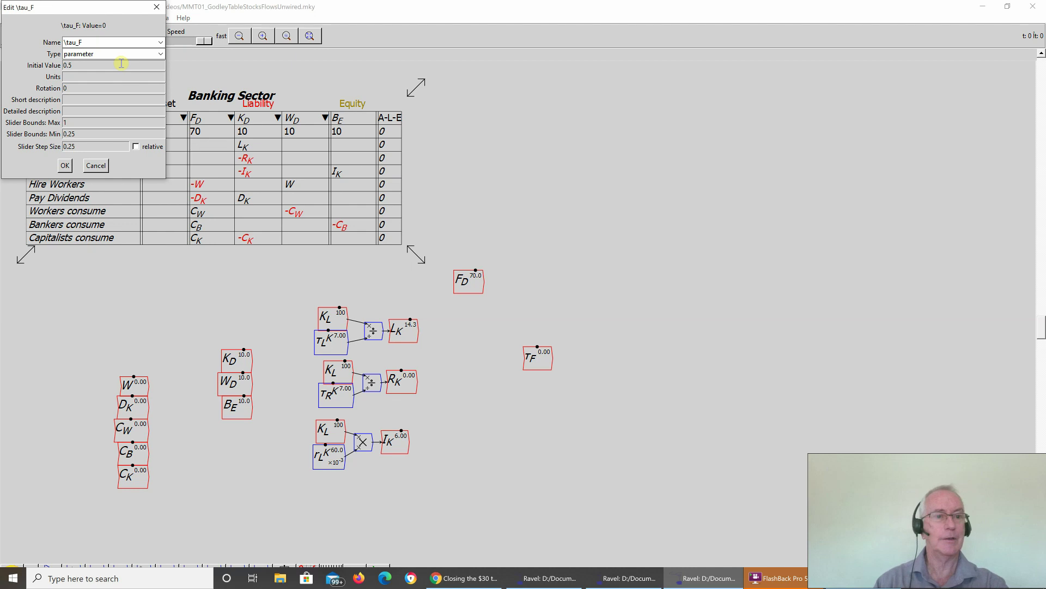
{"action": "left_click", "coordinate": [65, 166]}
Step: Place \tau_F beneath F_D, wire F_D divided by \tau_F into a new flow variable Y, and run the model to evaluate it
{"action": "left_click_drag", "start_coordinate": [533, 353], "coordinate": [465, 303]}
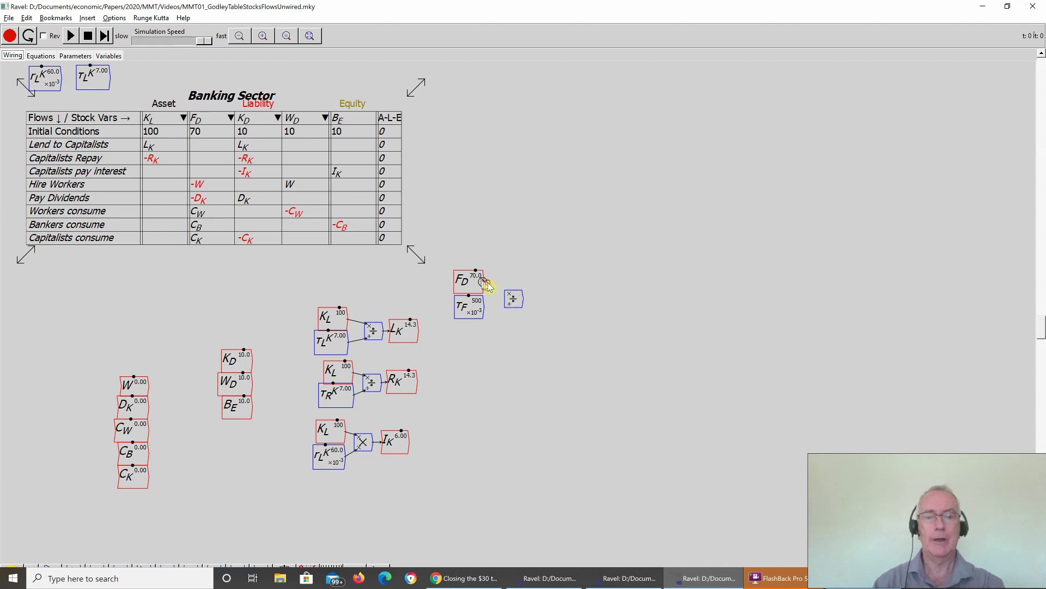
{"action": "left_click_drag", "start_coordinate": [484, 282], "coordinate": [508, 304]}
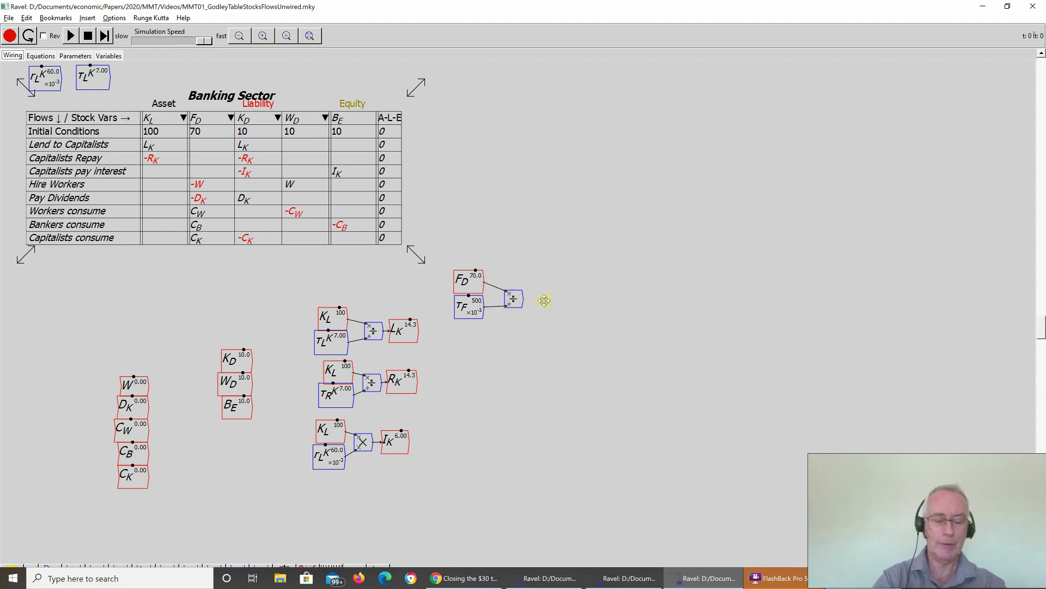
{"action": "type", "text": "Y"}
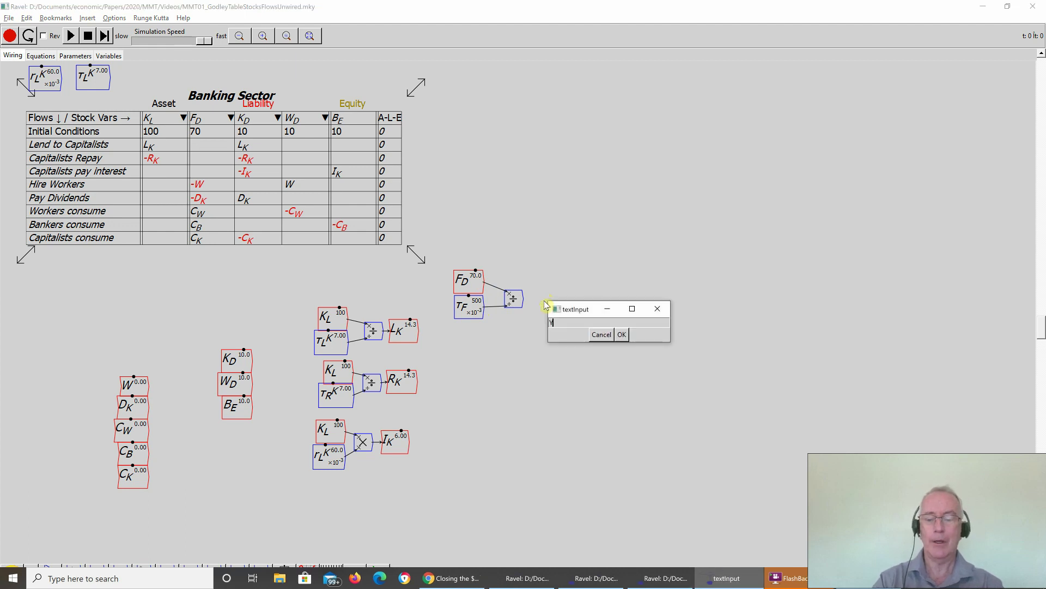
{"action": "key", "text": "Return"}
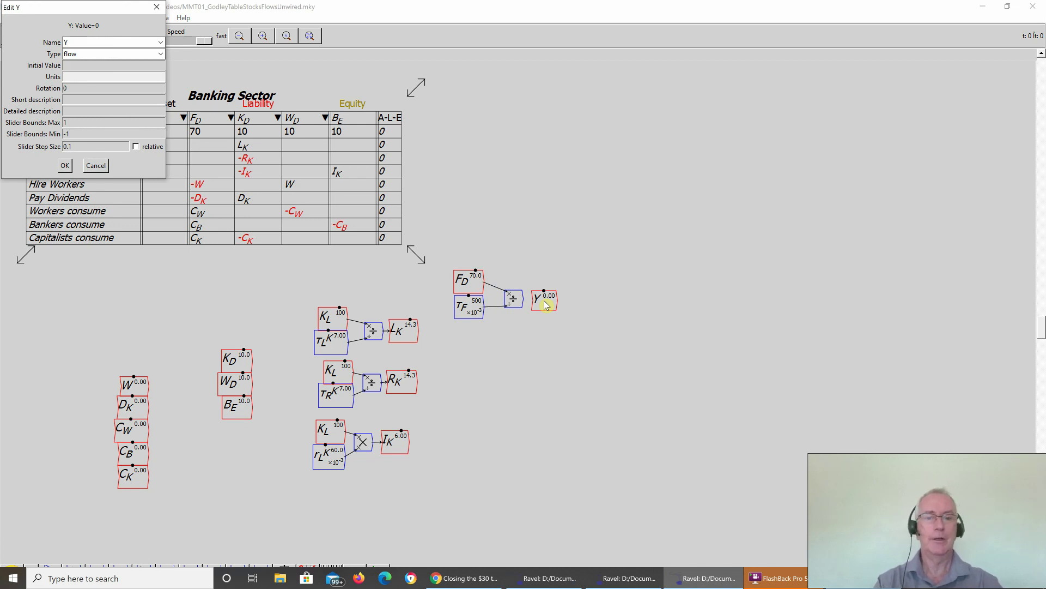
{"action": "key", "text": "Return"}
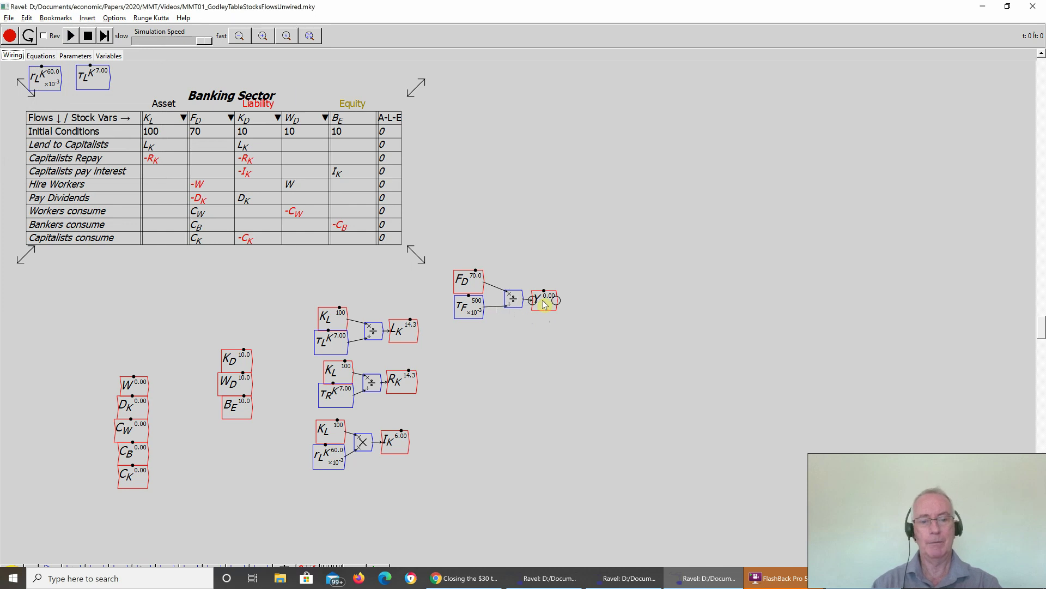
{"action": "left_click_drag", "start_coordinate": [511, 274], "coordinate": [533, 301]}
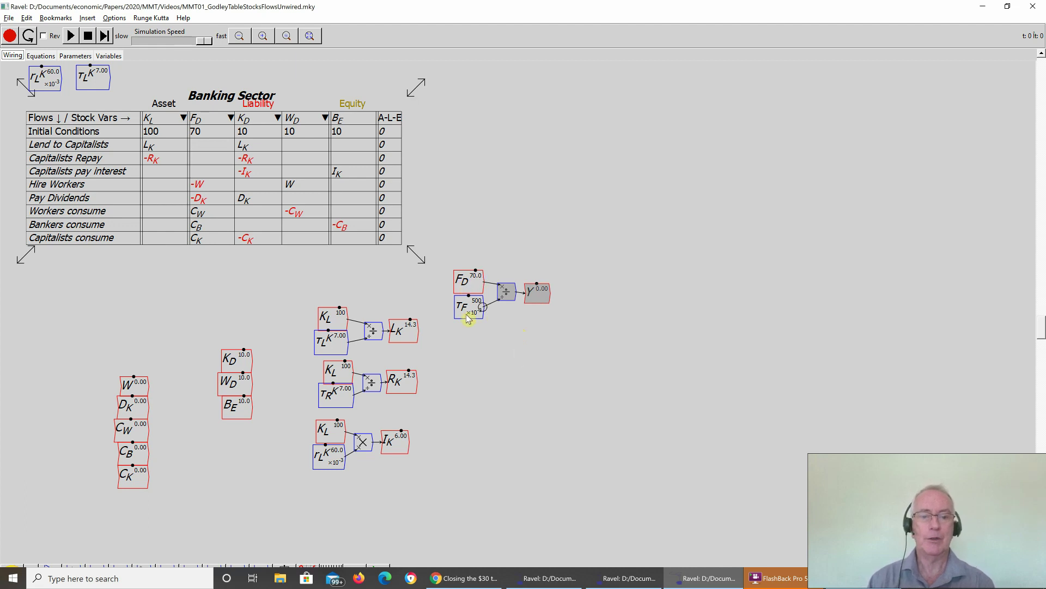
{"action": "left_click", "coordinate": [71, 37]}
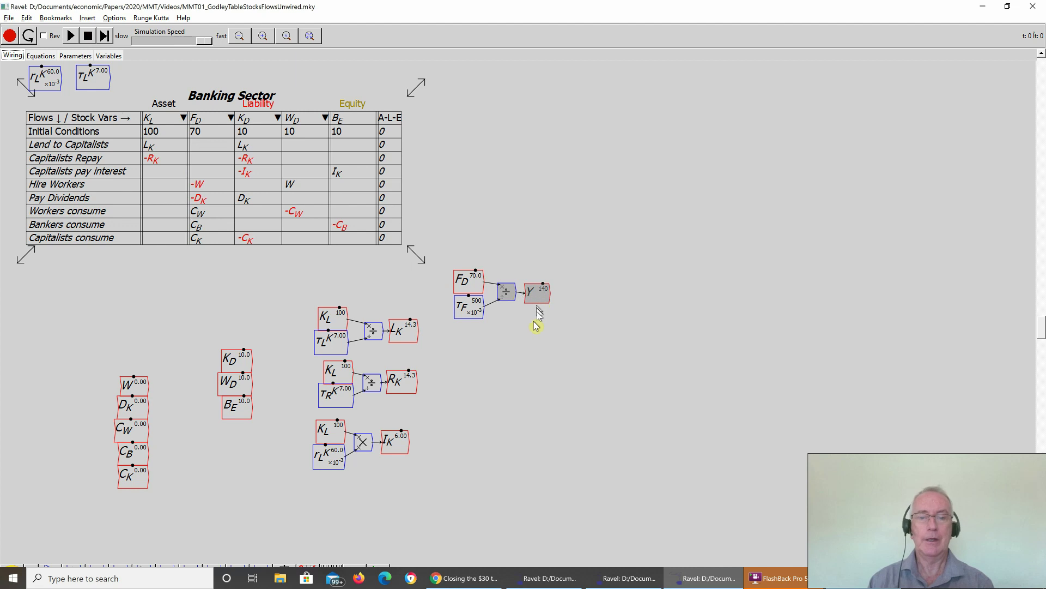
Step: Add a variable named s_K with an initial value of 0.3
{"action": "type", "text": "s_K"}
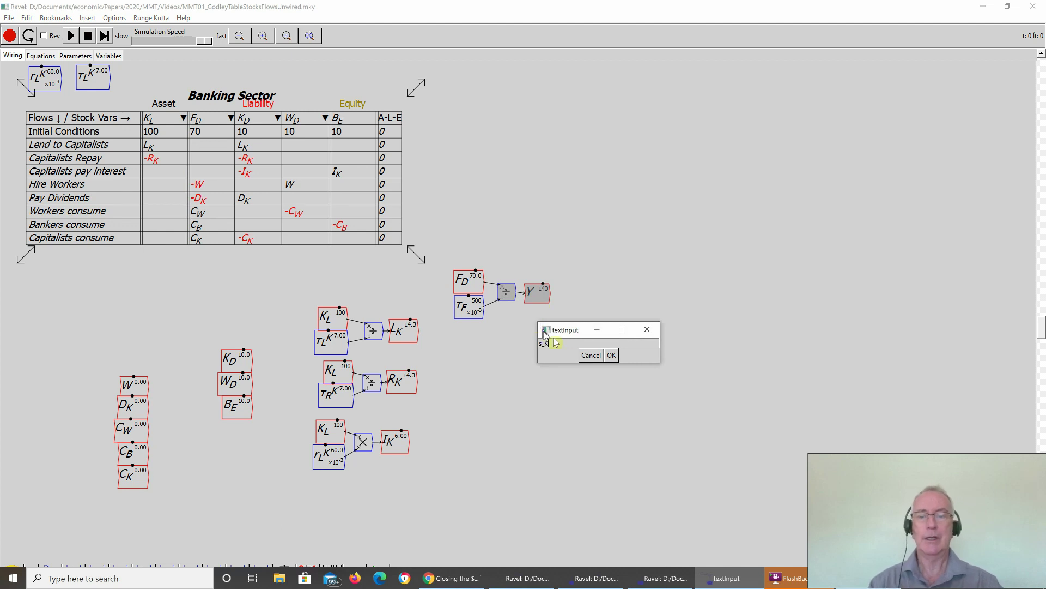
{"action": "left_click", "coordinate": [611, 355]}
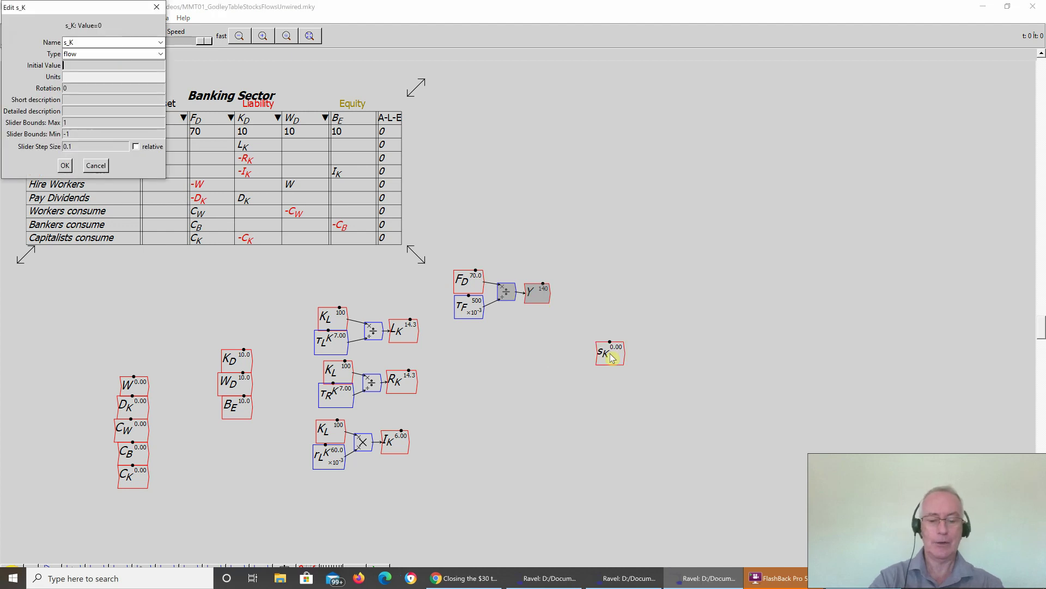
{"action": "type", "text": "3"}
Step: Set the s_K slider bounds to maximum 0.5 and minimum 0.15, with a step size of 0.05
{"action": "key", "text": "Tab"}
{"action": "key", "text": "Tab"}
{"action": "key", "text": "Tab"}
{"action": "key", "text": "Tab"}
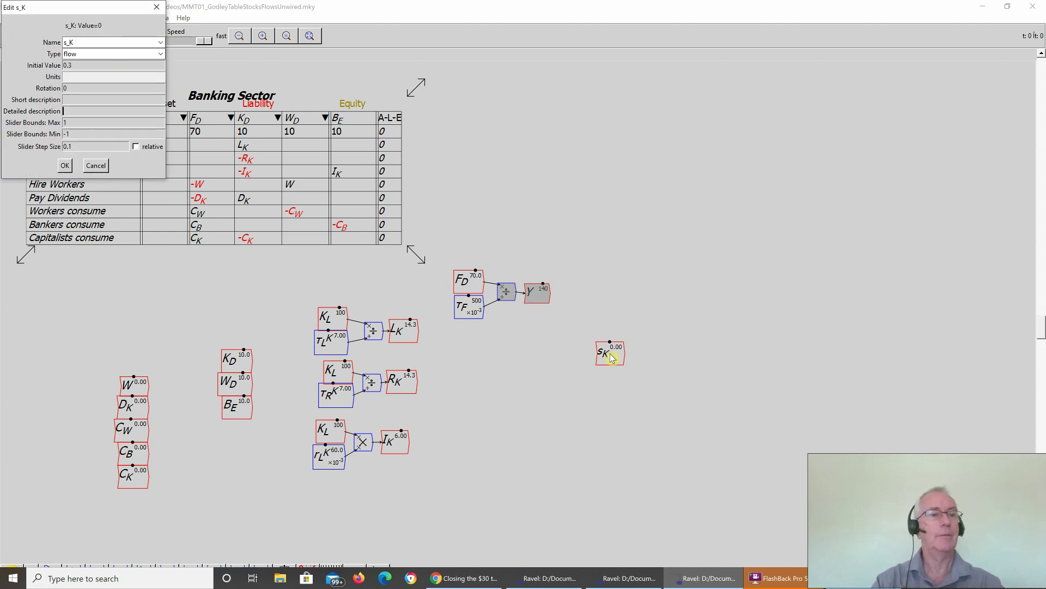
{"action": "type", "text": "0.5"}
{"action": "key", "text": "Tab"}
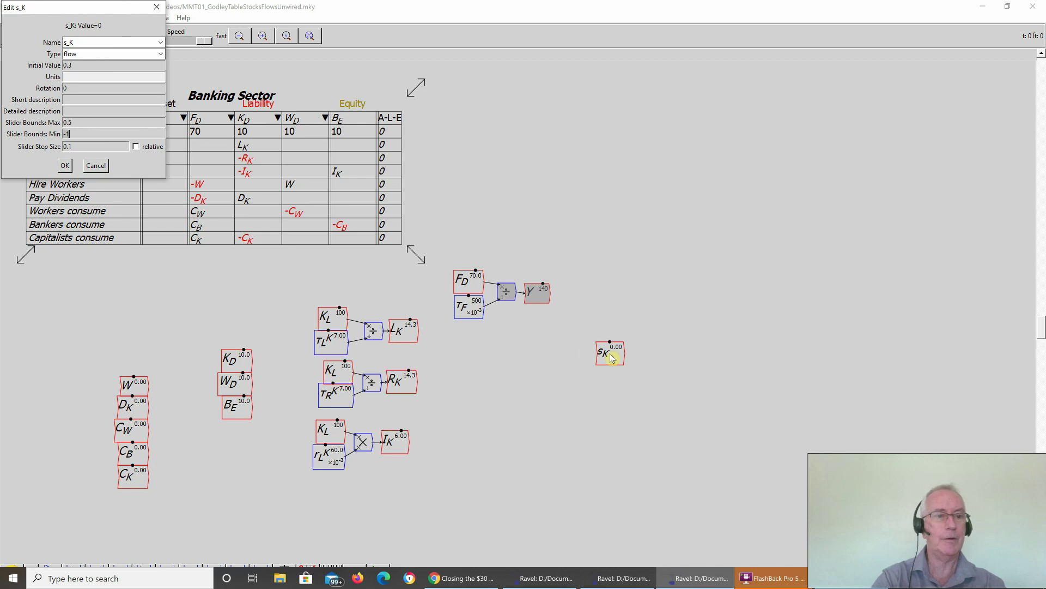
{"action": "type", "text": "0.15"}
{"action": "key", "text": "Tab"}
{"action": "type", "text": "0.05"}
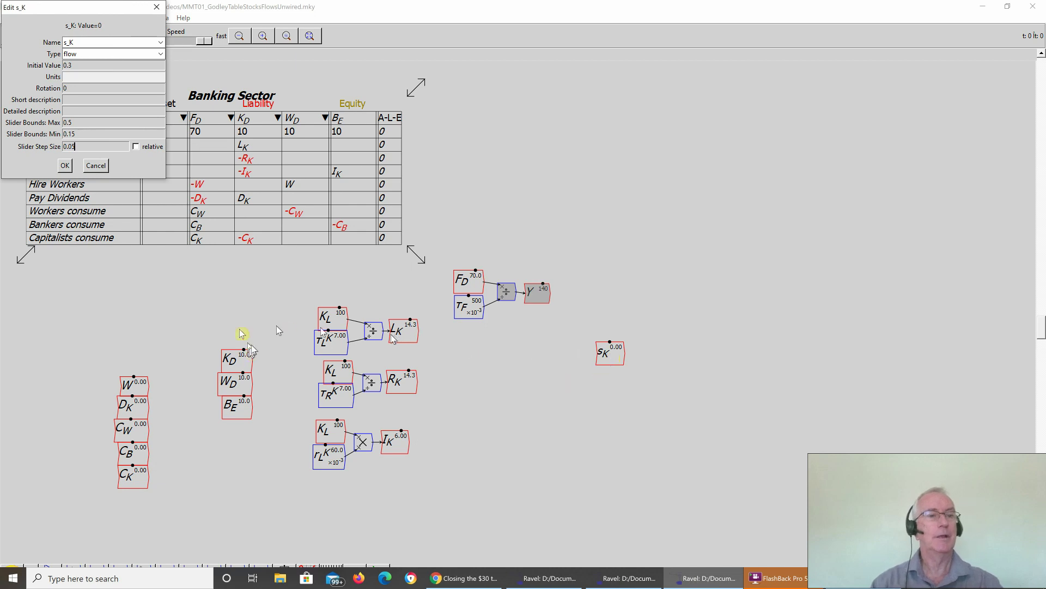
{"action": "left_click", "coordinate": [66, 166]}
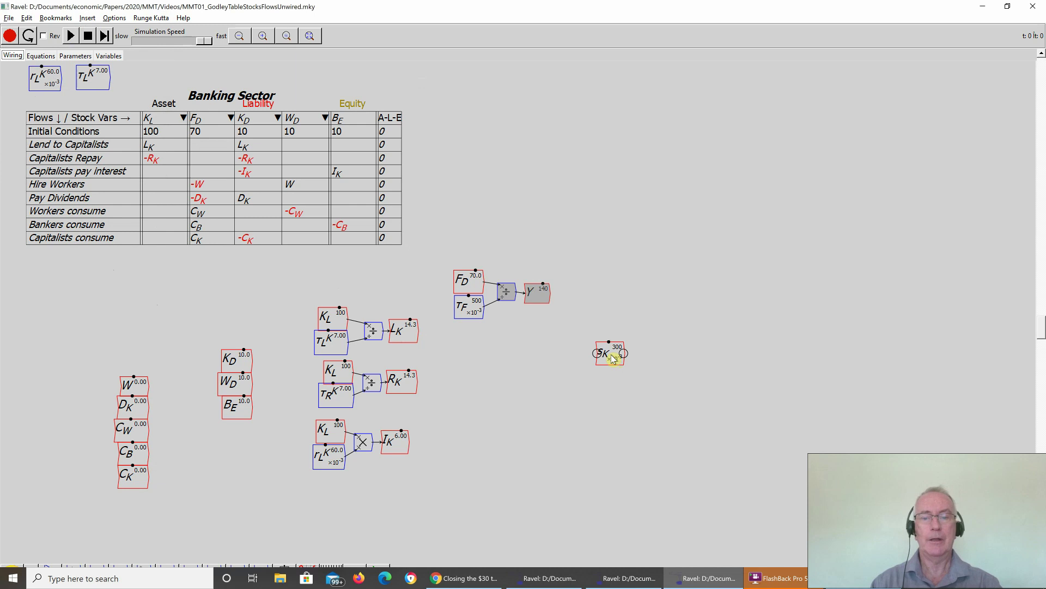
Step: Change the type of s_K from flow to parameter
{"action": "right_click", "coordinate": [613, 357]}
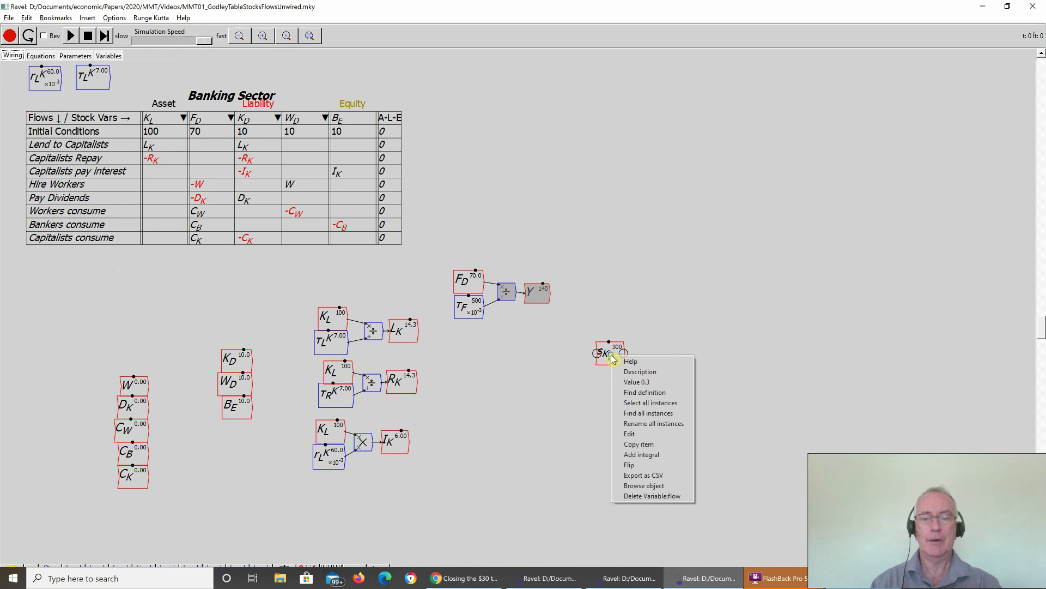
{"action": "left_click", "coordinate": [630, 436]}
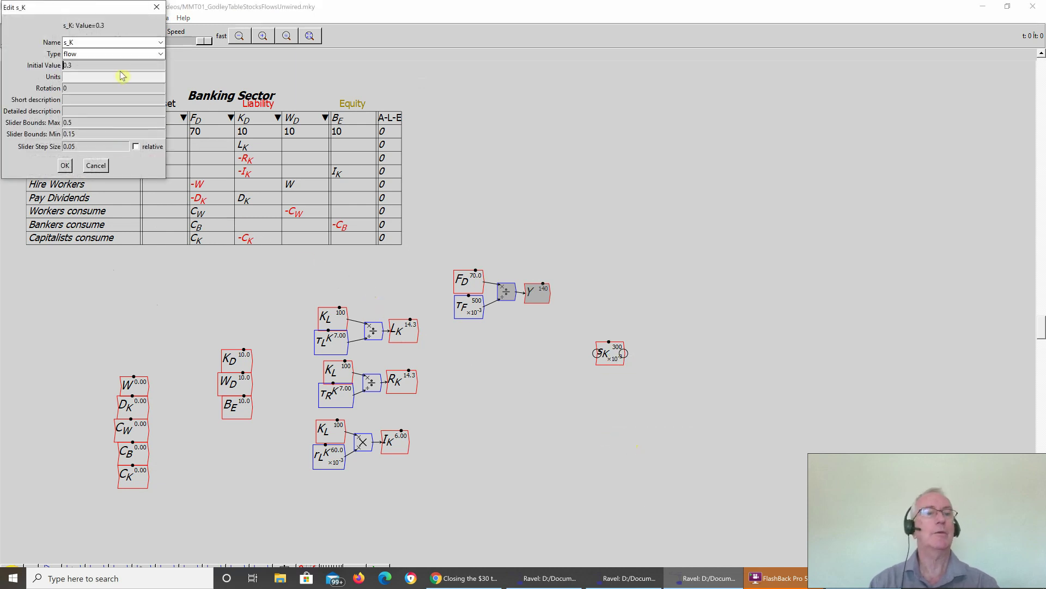
{"action": "left_click", "coordinate": [150, 54]}
{"action": "left_click", "coordinate": [139, 70]}
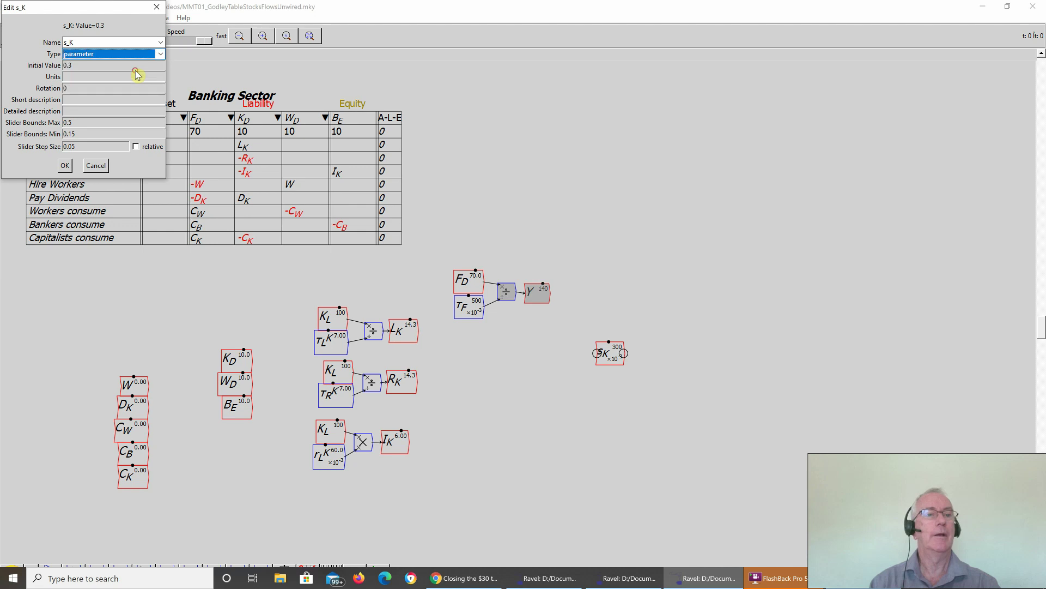
{"action": "left_click", "coordinate": [62, 165]}
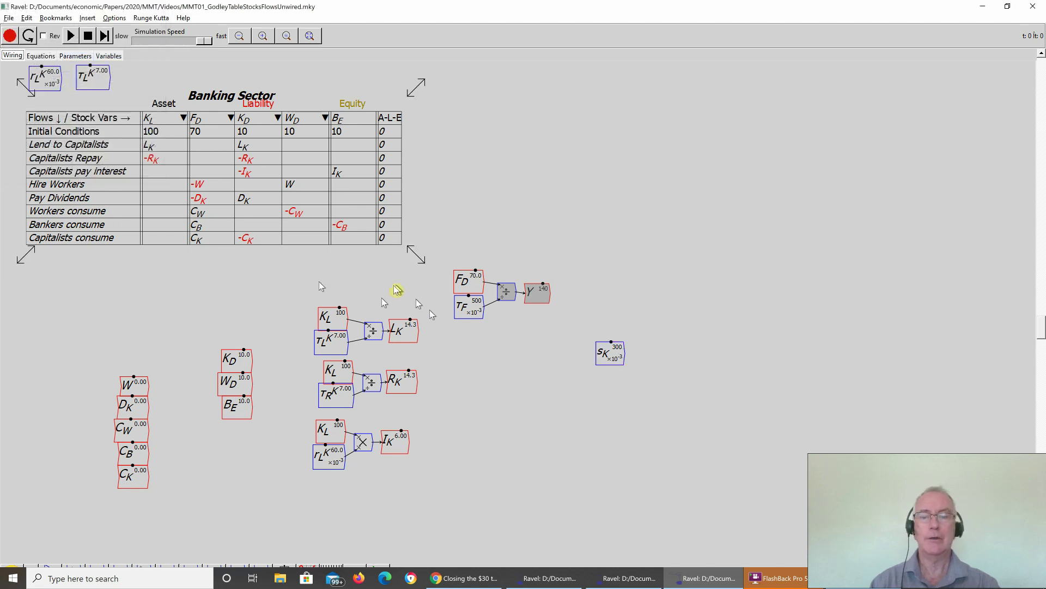
Step: Place s_K directly beneath Y and wire both into a new multiply operator
{"action": "left_click_drag", "start_coordinate": [607, 352], "coordinate": [539, 323]}
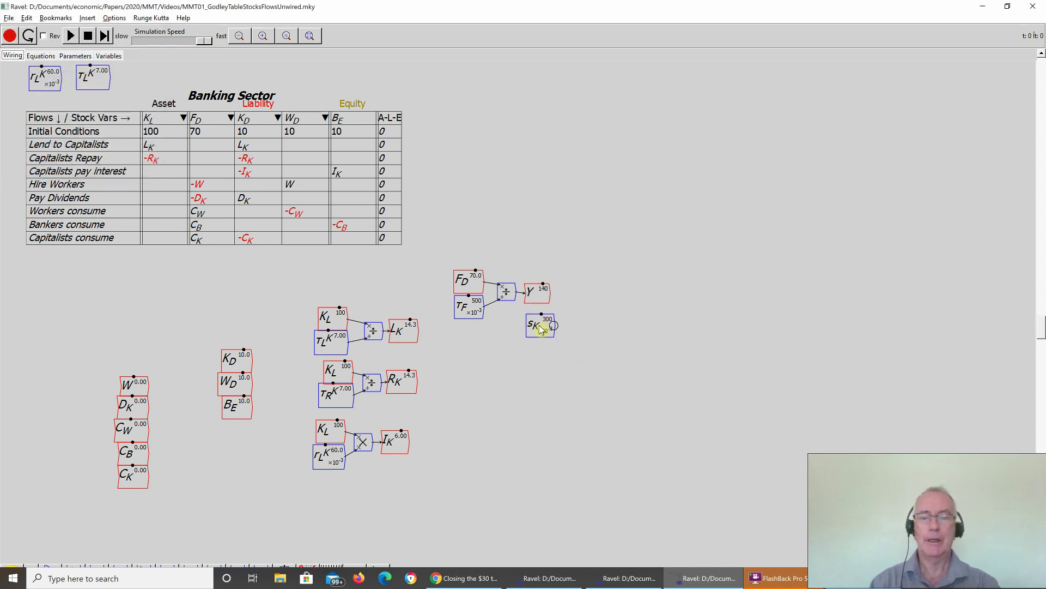
{"action": "key", "text": "asterisk"}
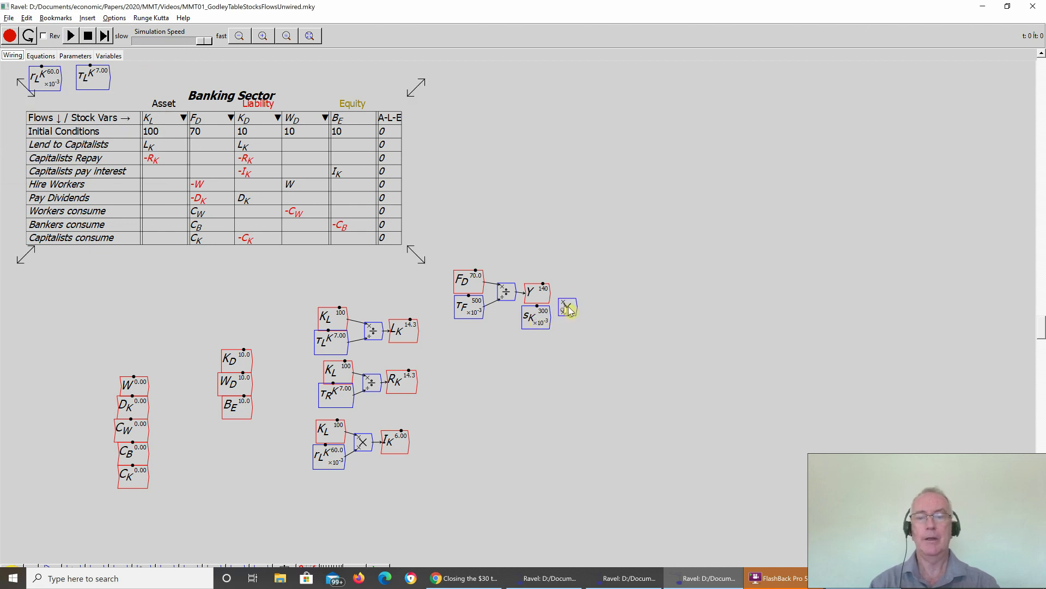
{"action": "left_click", "coordinate": [570, 301]}
{"action": "left_click_drag", "start_coordinate": [550, 294], "coordinate": [577, 318]}
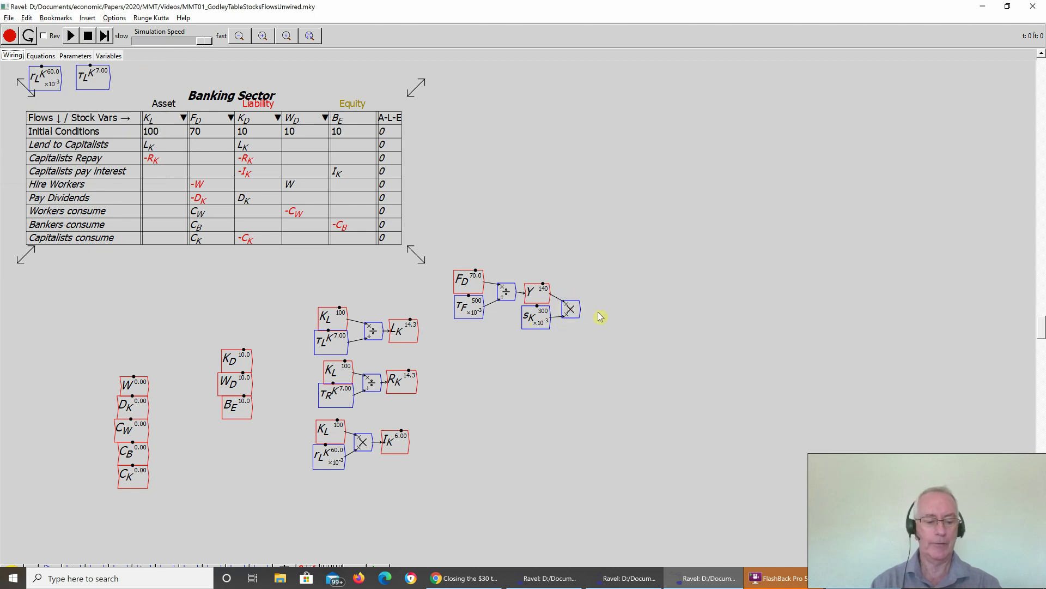
Step: Add a flow variable named \Pi and wire the product of Y and s_K into it
{"action": "type", "text": "\\Pi"}
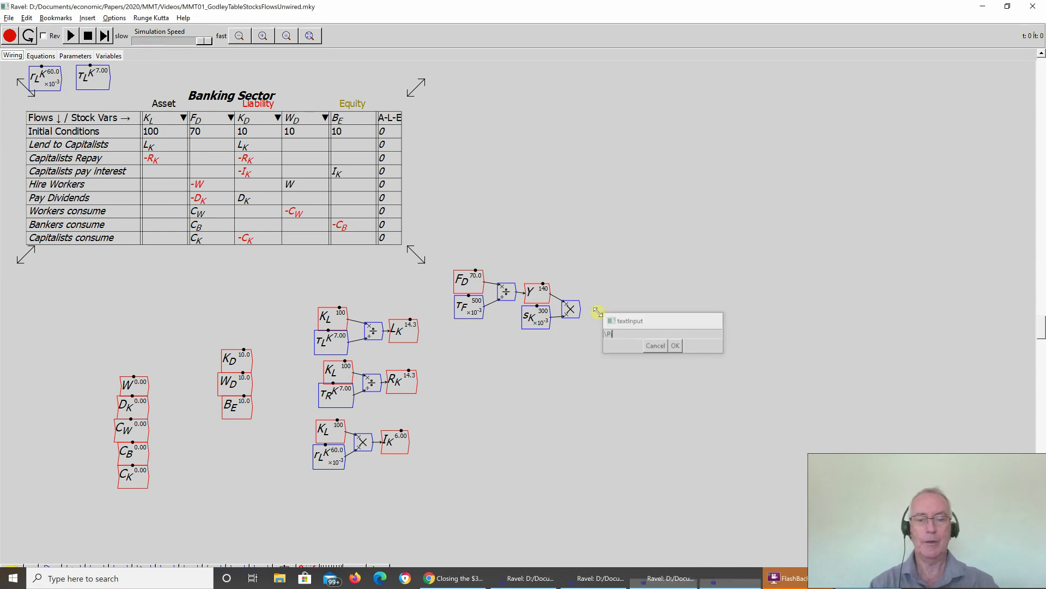
{"action": "key", "text": "Return"}
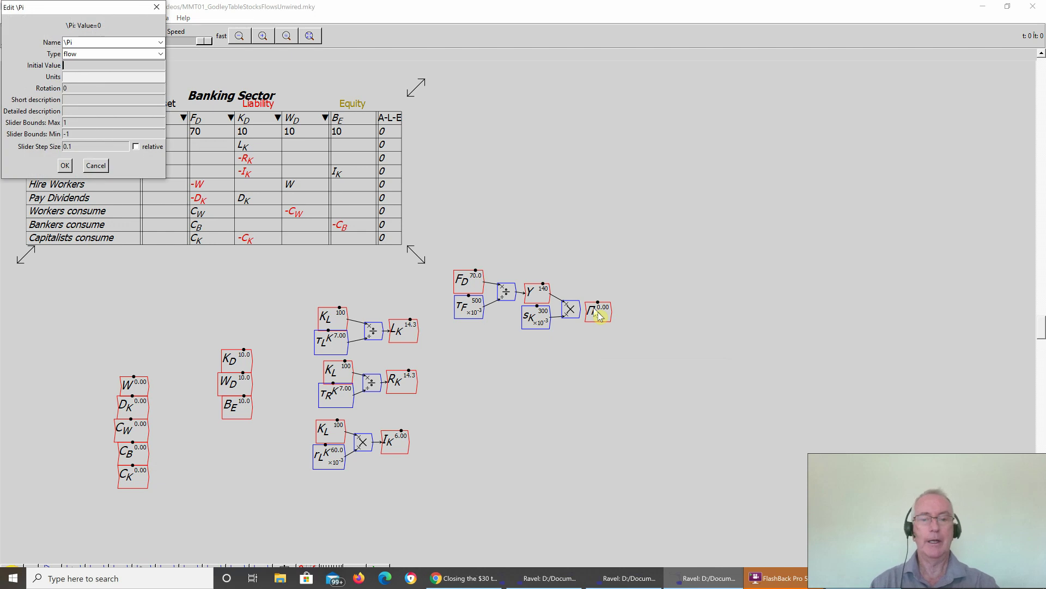
{"action": "key", "text": "Return"}
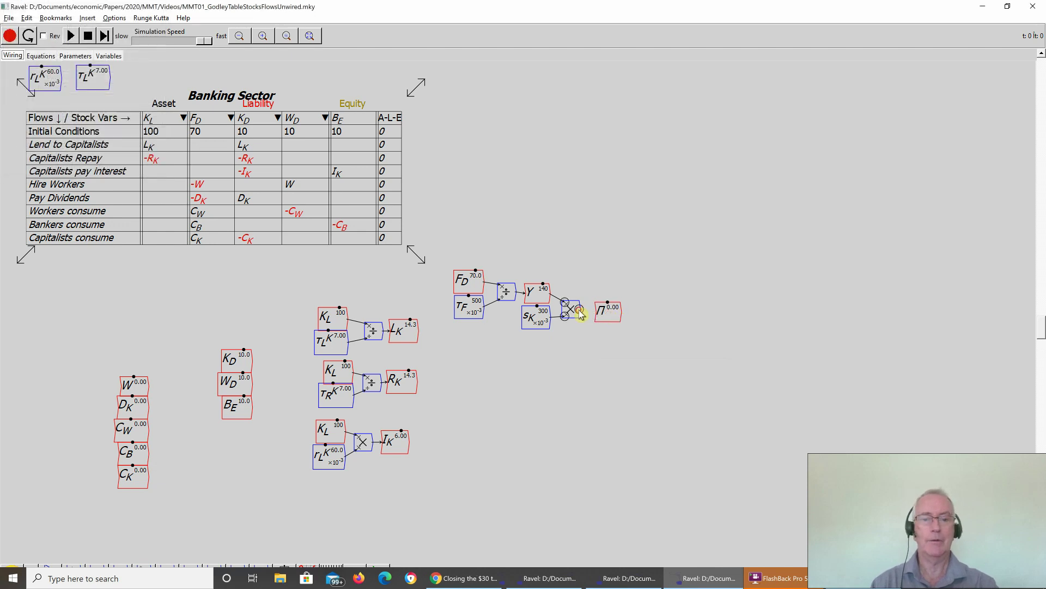
{"action": "left_click_drag", "start_coordinate": [603, 316], "coordinate": [603, 316]}
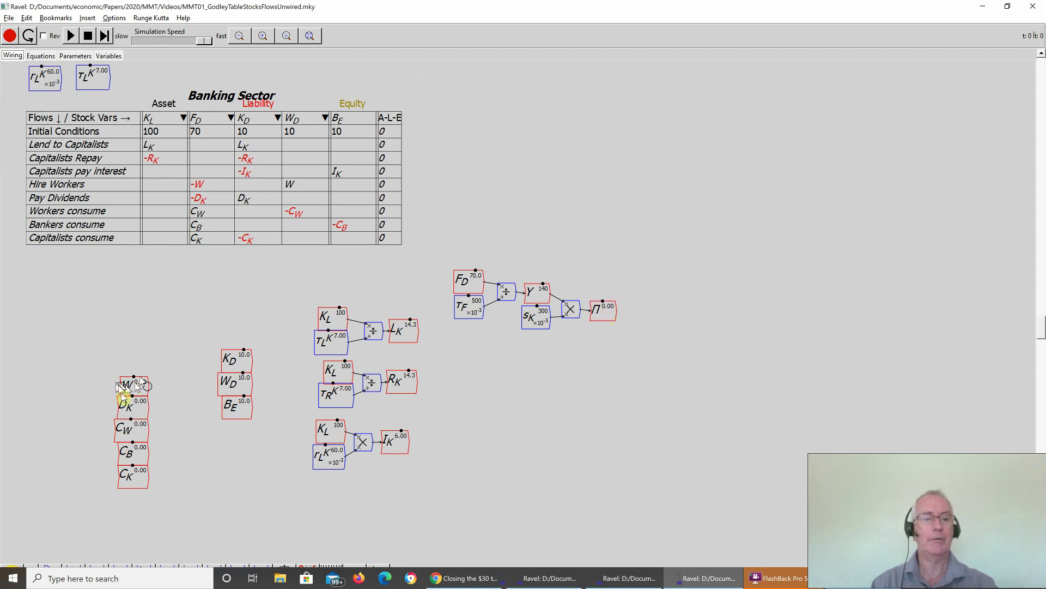
Step: Place W beyond \Pi, add a subtract operator between them, and wire Y minus \Pi through it into W
{"action": "left_click_drag", "start_coordinate": [134, 386], "coordinate": [642, 292]}
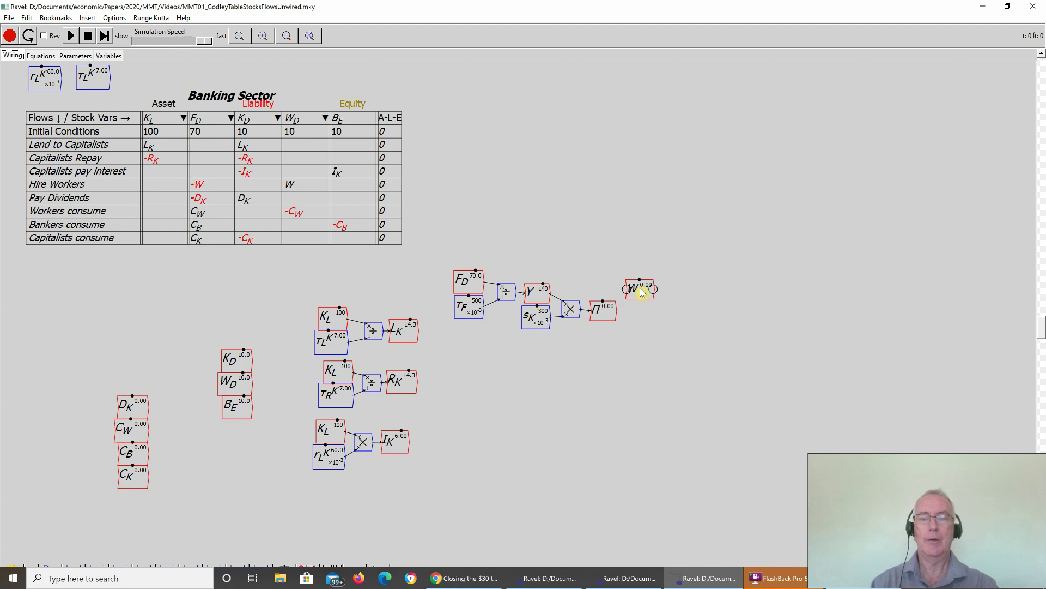
{"action": "left_click_drag", "start_coordinate": [642, 292], "coordinate": [664, 296]}
{"action": "key", "text": "minus"}
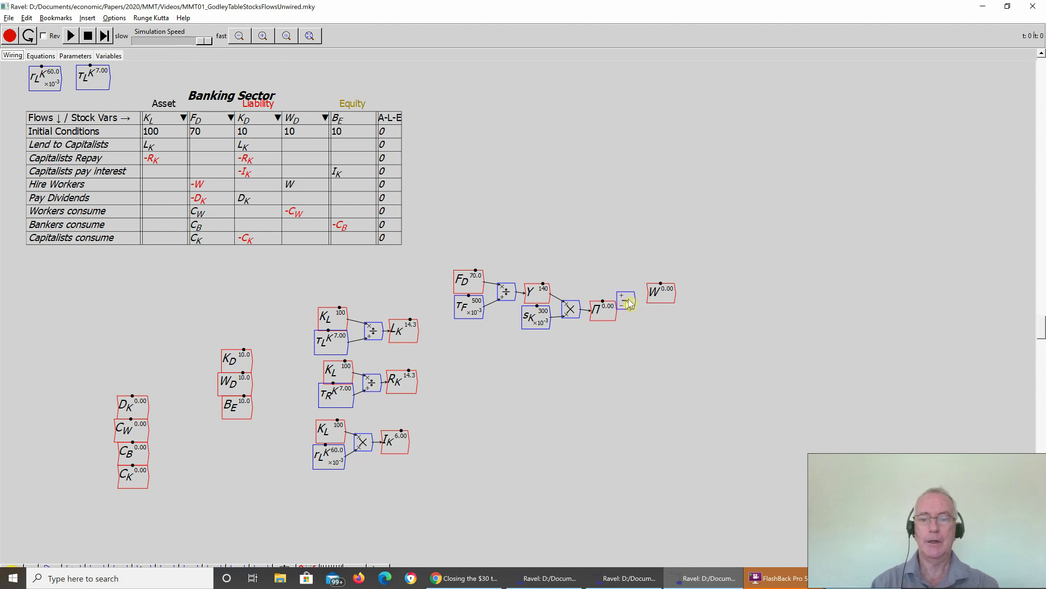
{"action": "left_click", "coordinate": [632, 305]}
{"action": "left_click_drag", "start_coordinate": [664, 304], "coordinate": [676, 296]}
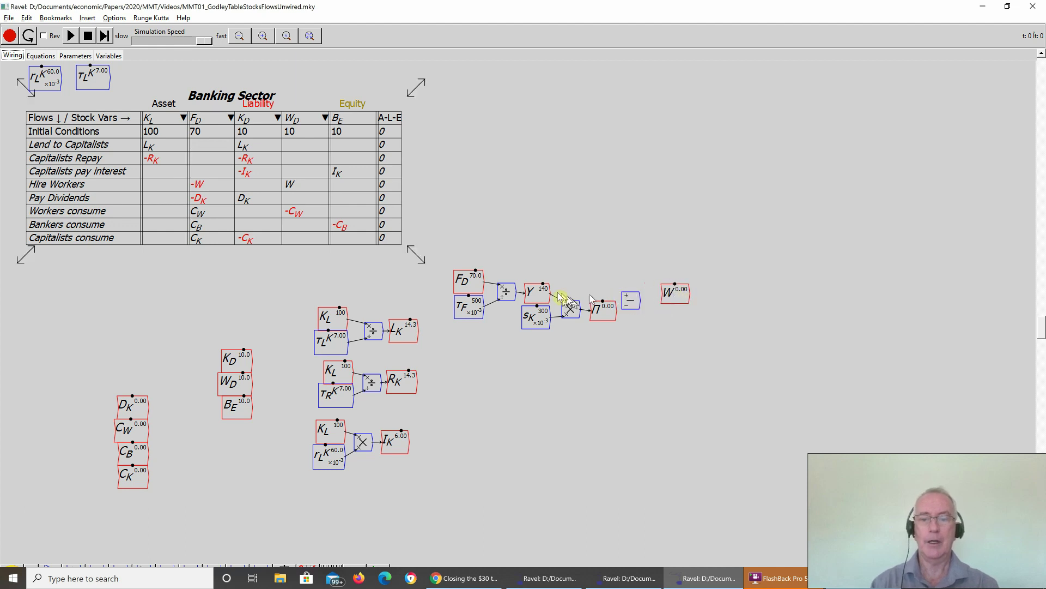
{"action": "left_click_drag", "start_coordinate": [571, 297], "coordinate": [626, 299]}
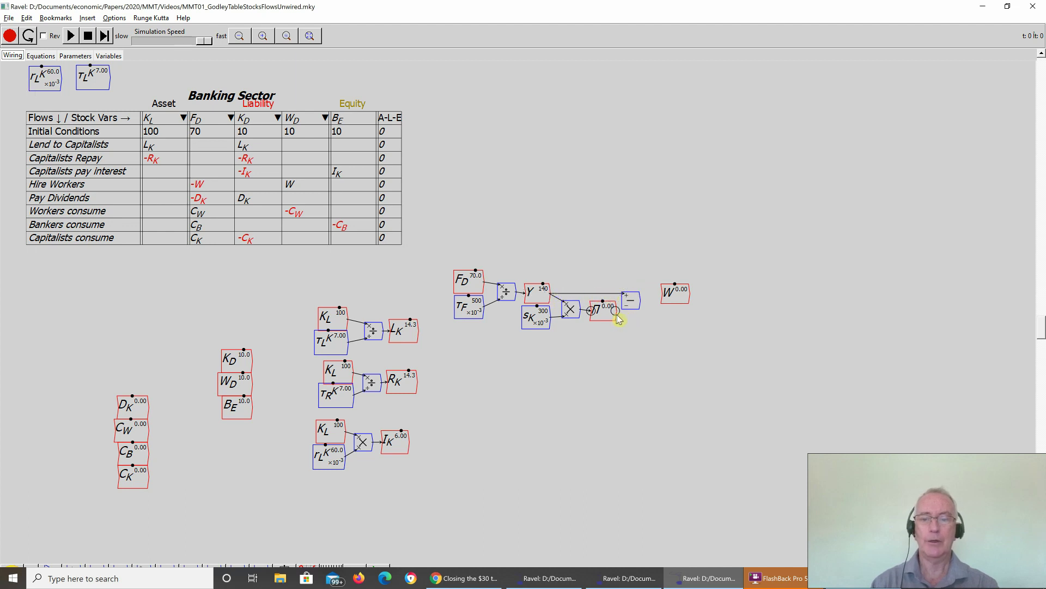
{"action": "left_click_drag", "start_coordinate": [617, 315], "coordinate": [628, 313]}
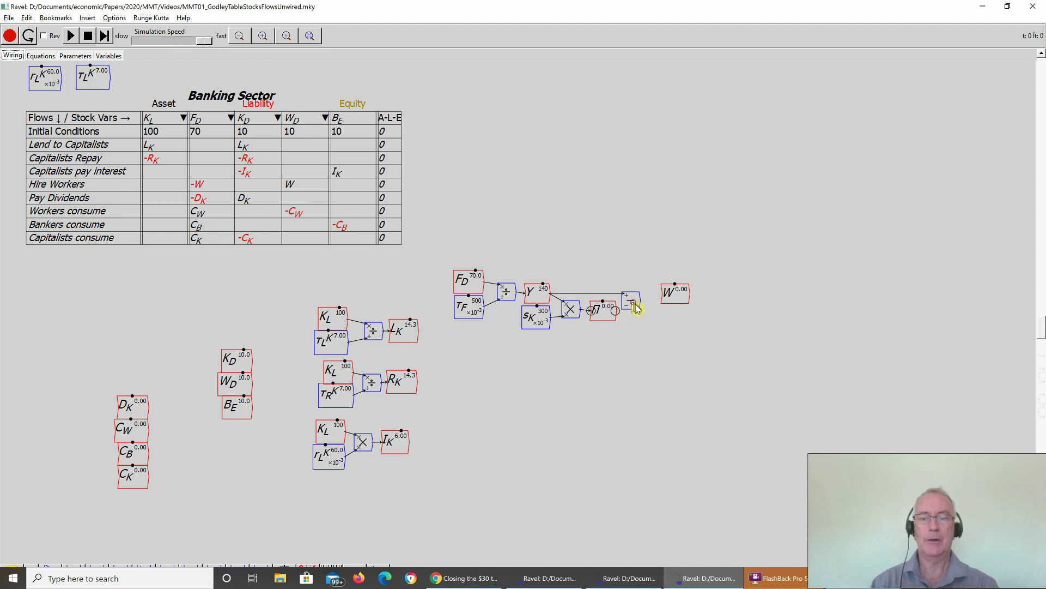
{"action": "left_click_drag", "start_coordinate": [617, 313], "coordinate": [663, 306]}
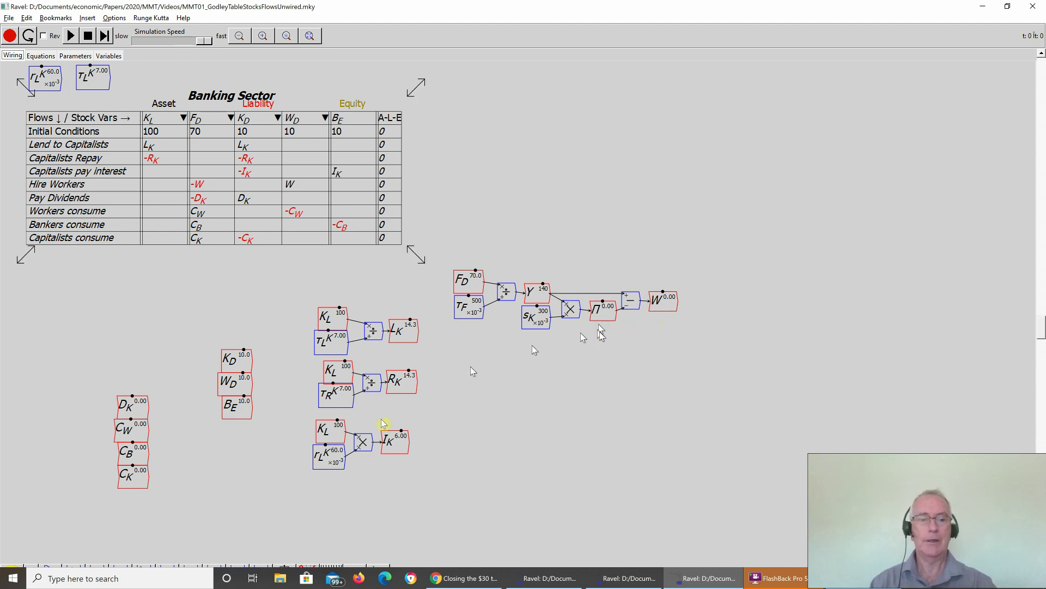
Step: Place D_K directly beneath W and wire \Pi into it
{"action": "left_click_drag", "start_coordinate": [136, 409], "coordinate": [663, 334]}
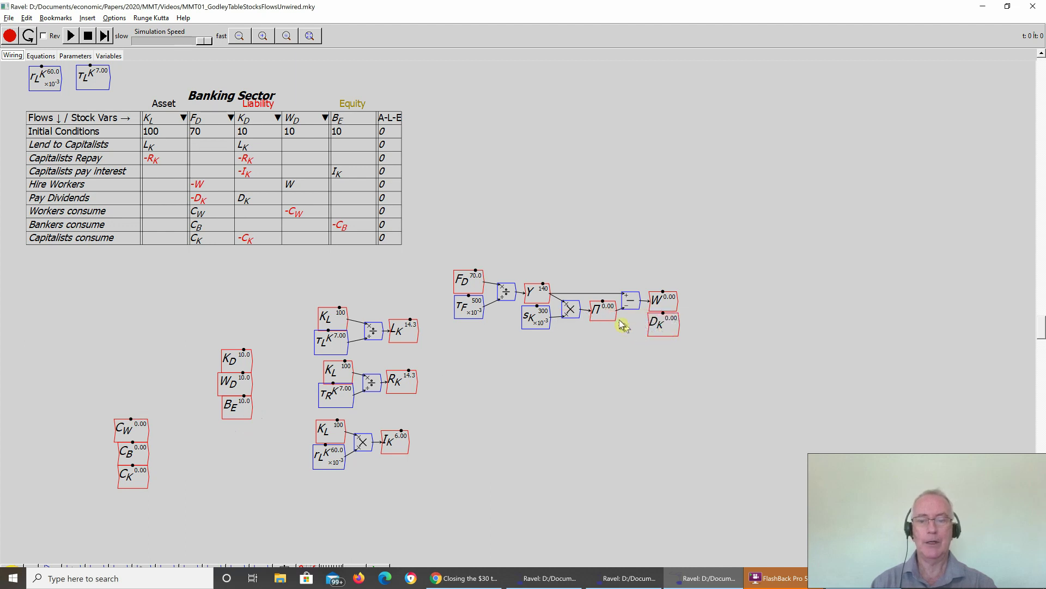
{"action": "left_click_drag", "start_coordinate": [615, 310], "coordinate": [651, 329]}
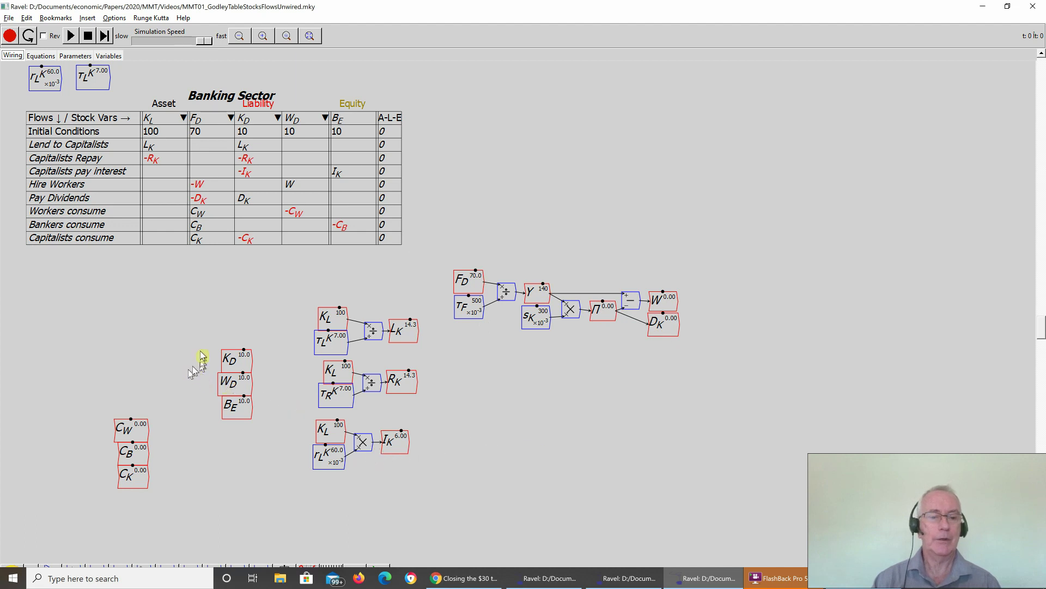
Step: Move the stocks K_D, W_D and B_E beside the loan equations, and the flows C_W, C_B and C_K alongside those stocks
{"action": "left_click_drag", "start_coordinate": [200, 351], "coordinate": [442, 401]}
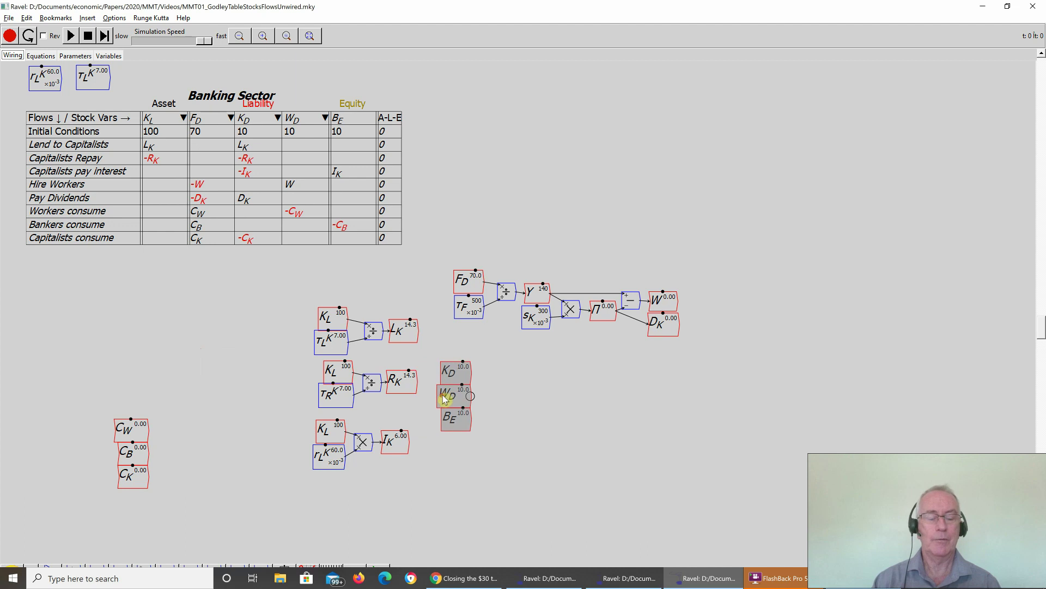
{"action": "left_click_drag", "start_coordinate": [136, 402], "coordinate": [131, 504]}
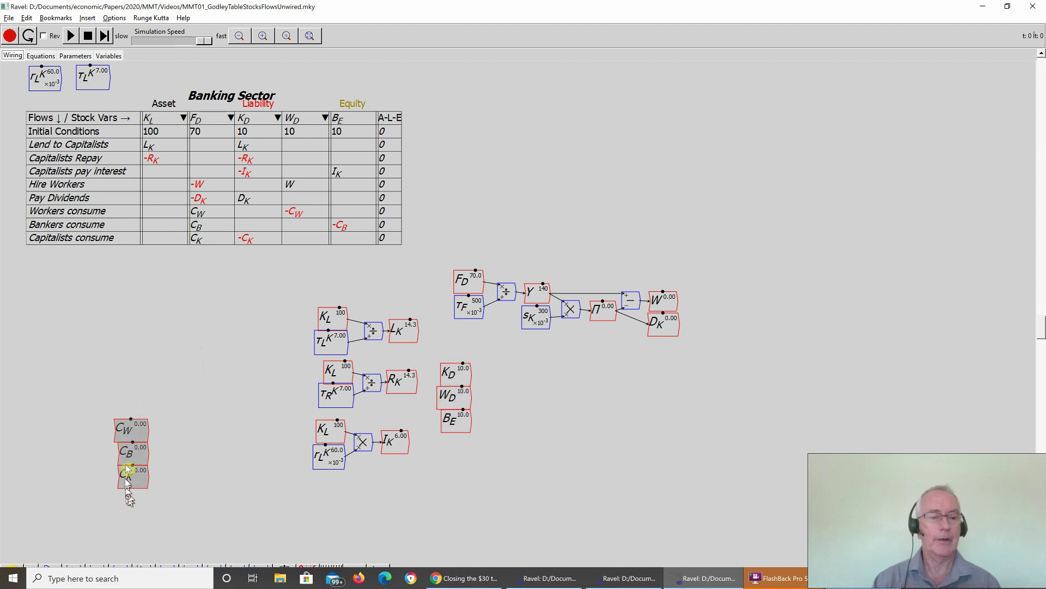
{"action": "left_click_drag", "start_coordinate": [132, 455], "coordinate": [541, 400]}
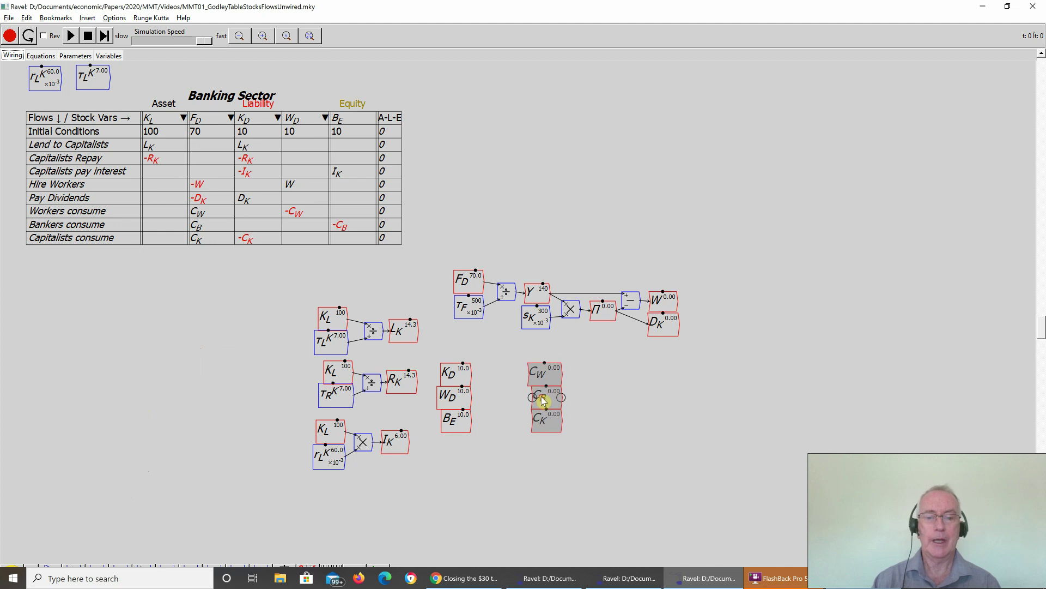